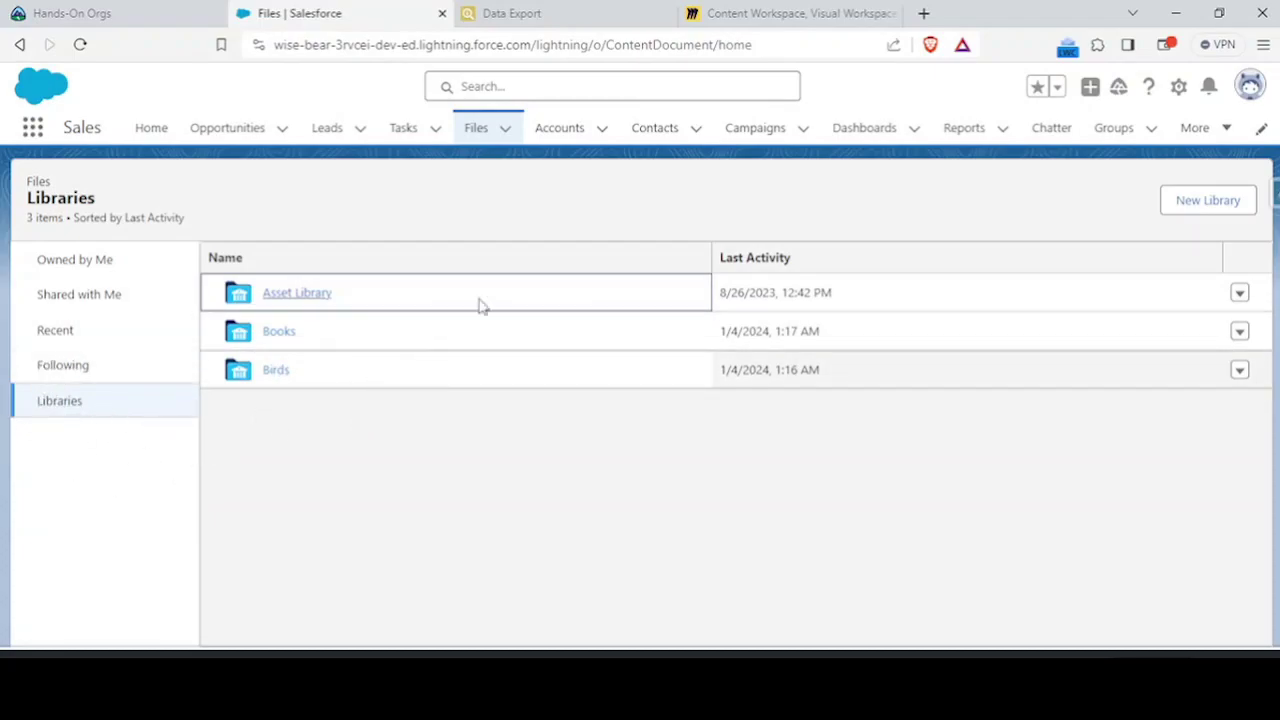
Step: Review the Content Workspace Doc diagram on the Miro board and return to the Salesforce Libraries list
left_click(774, 13)
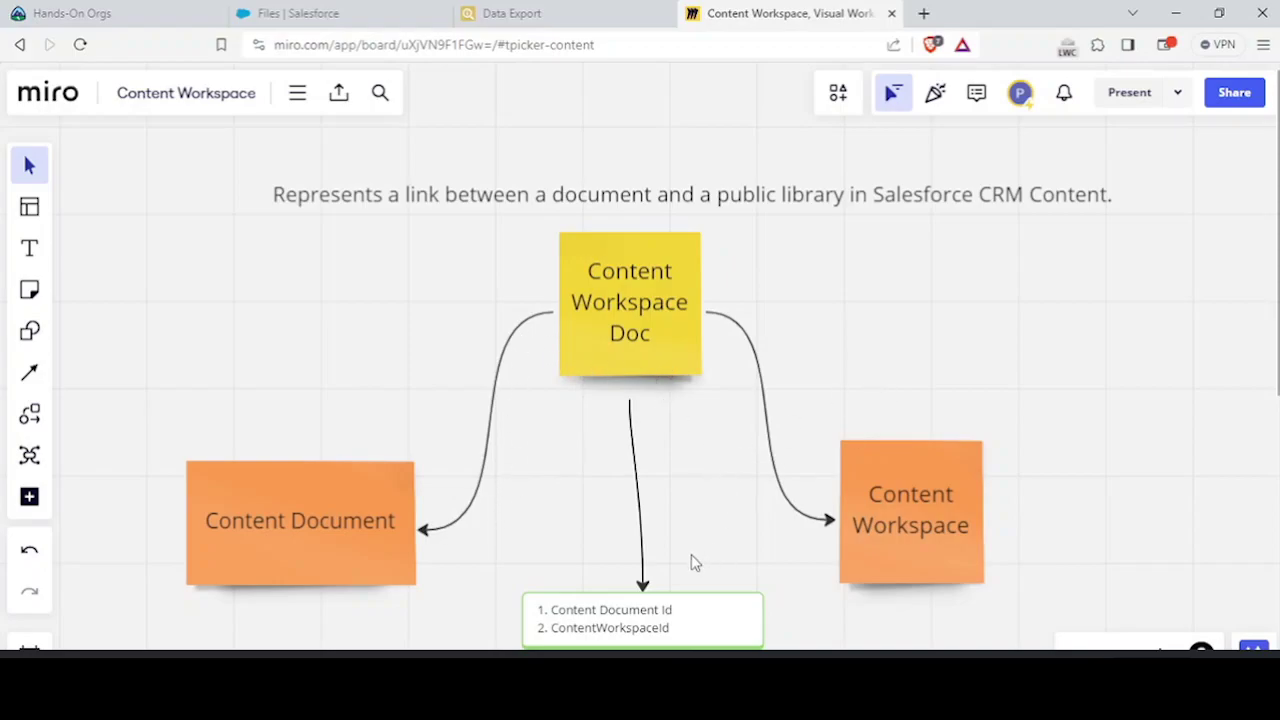
left_click(366, 12)
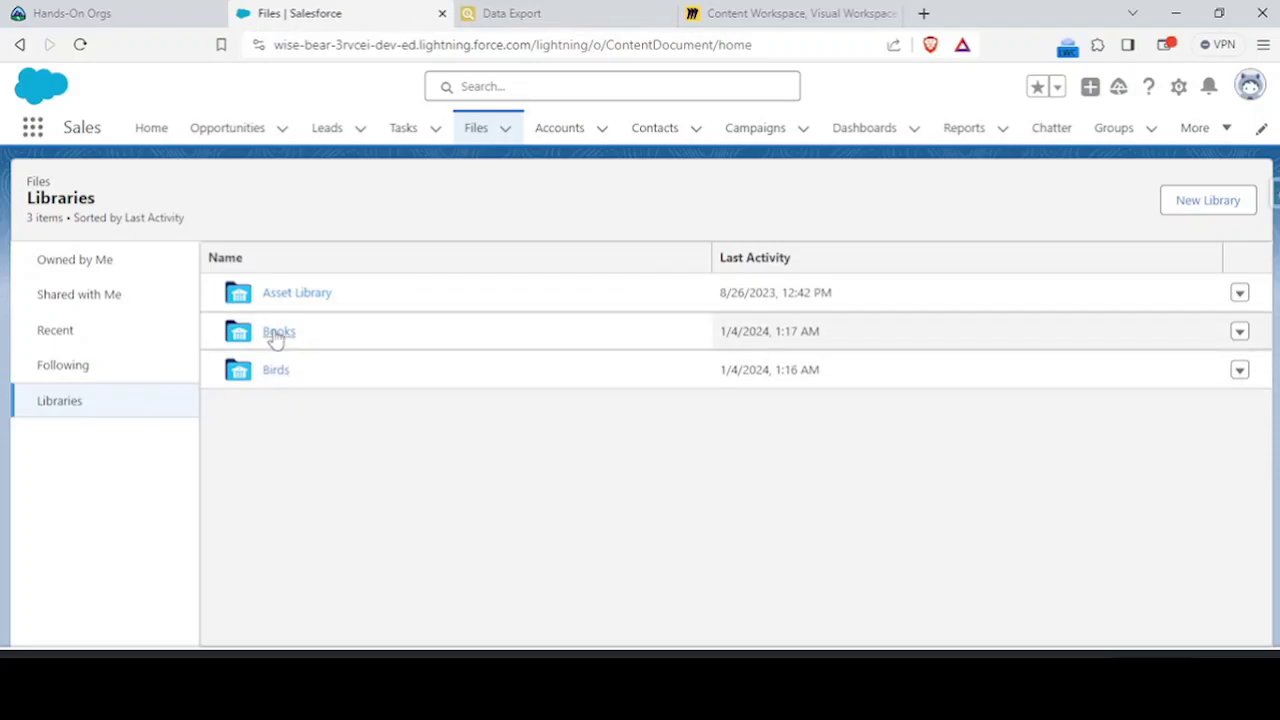
Step: Switch to Salesforce Inspector's Data Export and complete the query as select id from ContentWorkspaceDoc
left_click(513, 12)
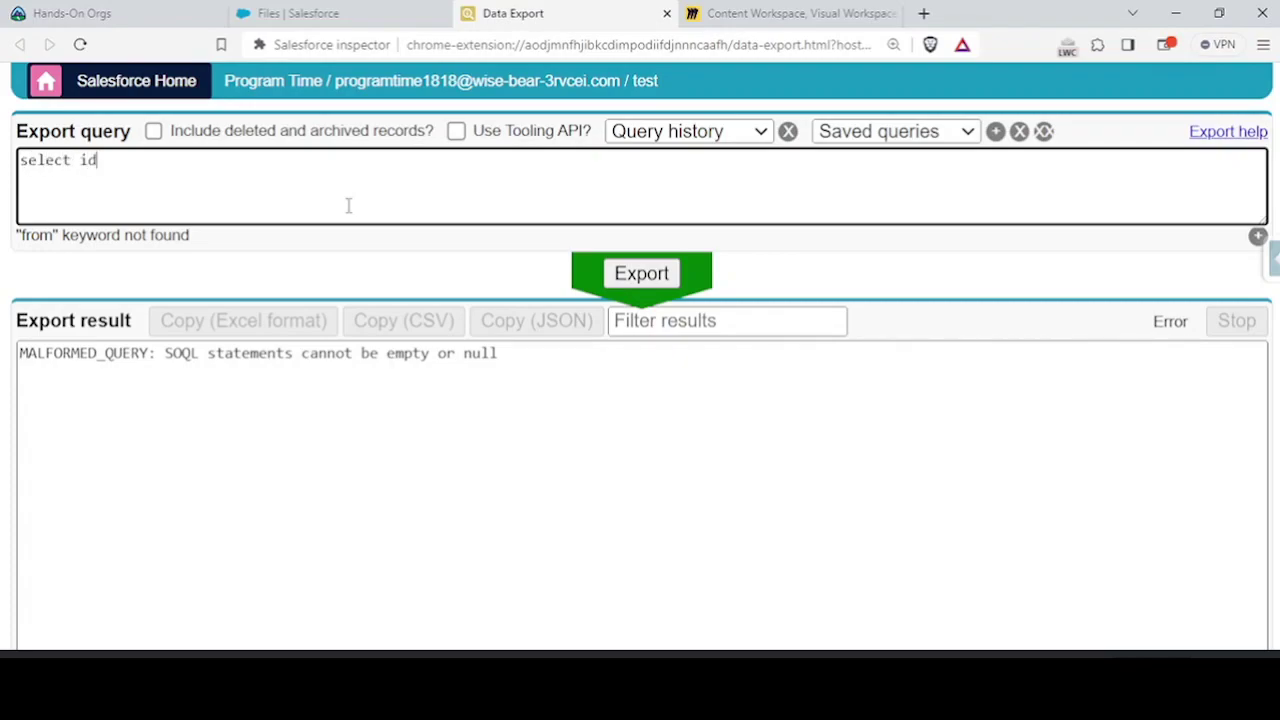
type("m contentW")
key("Tab")
key("Tab")
key("Return")
key("BackSpace")
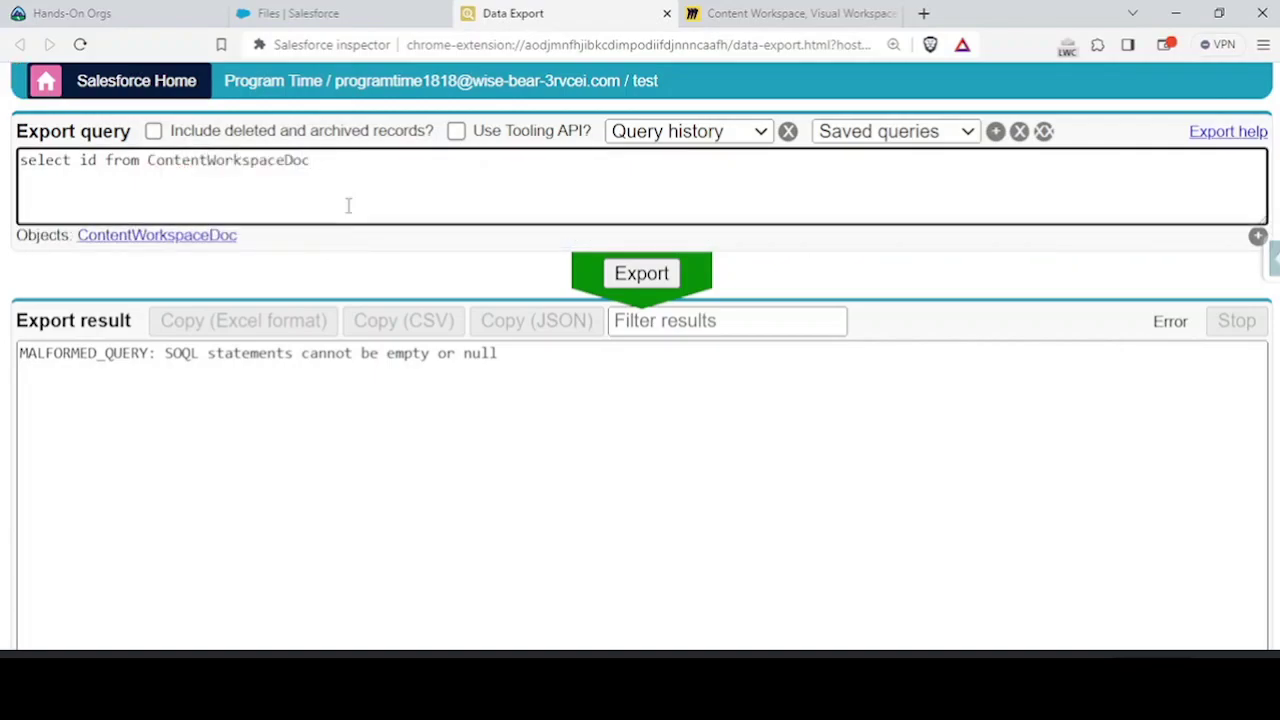
Step: Add ContentDocument.Title after id in the ContentWorkspaceDoc query's selected fields
key("Left")
type(",")
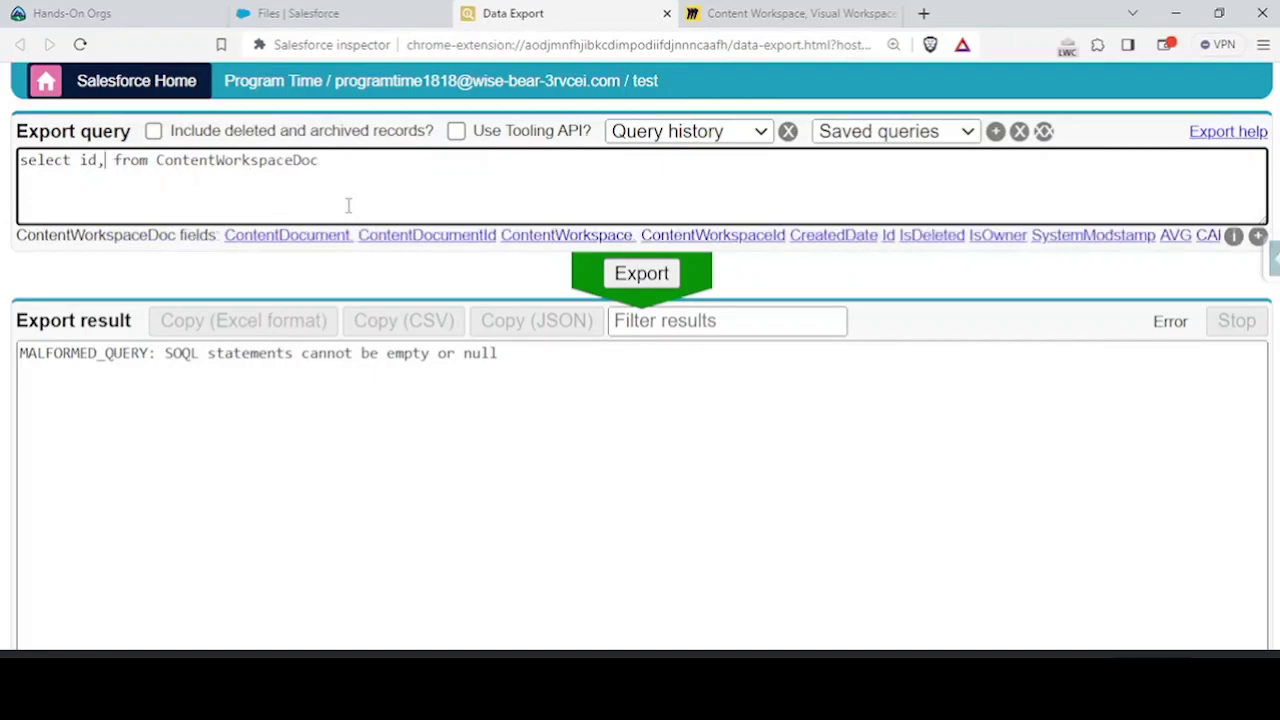
type("co")
key("Tab")
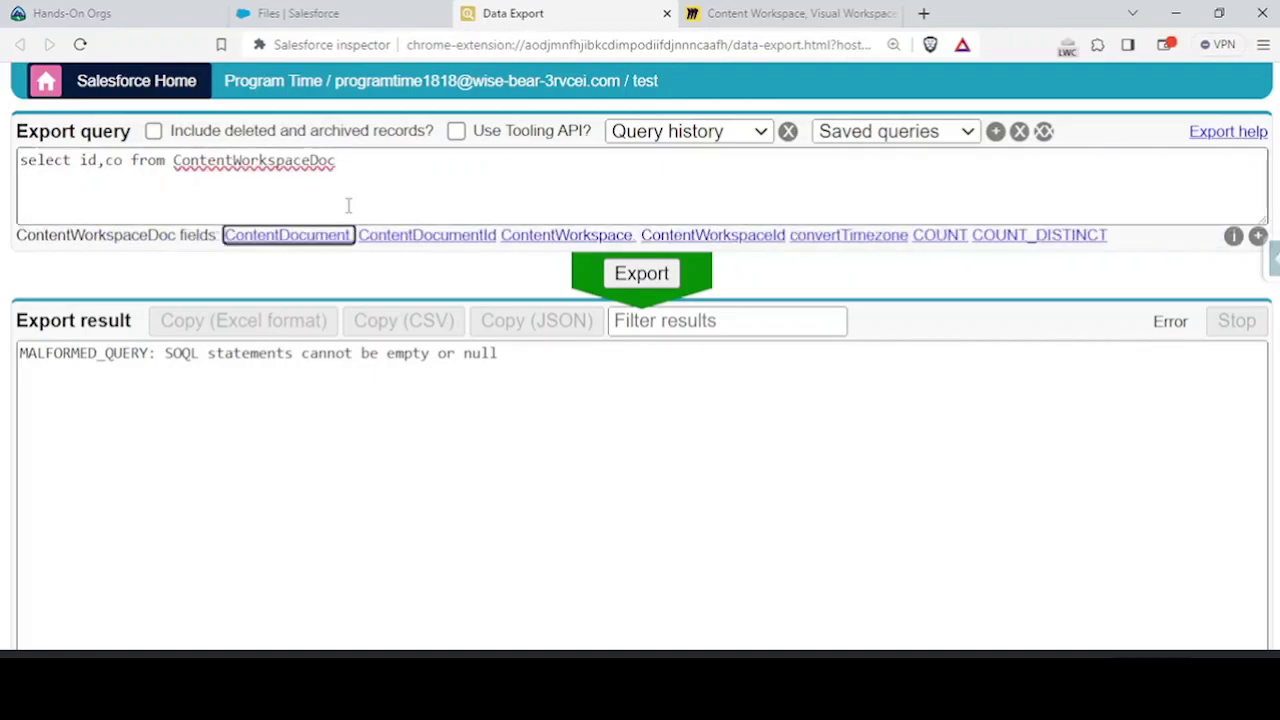
key("Return")
type("titl")
key("Tab")
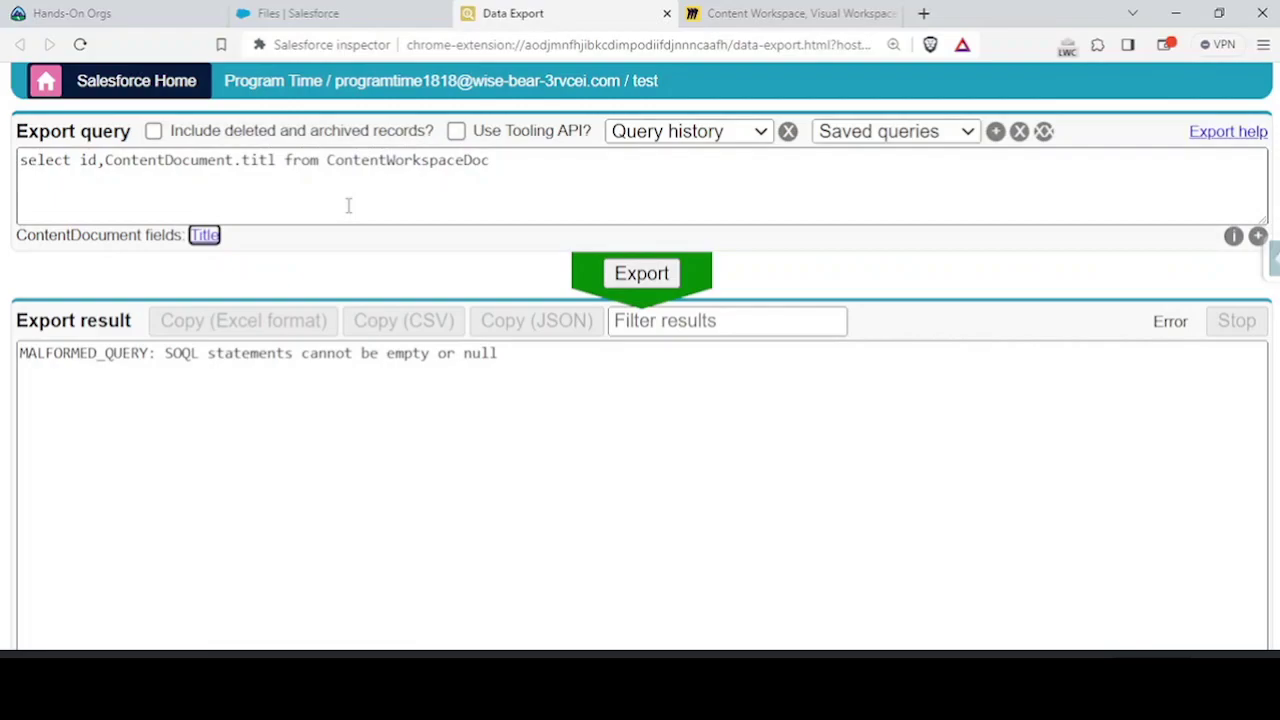
key("Return")
Step: Add ContentWorkspace.Name to the query's selected fields and run the export
type("contne")
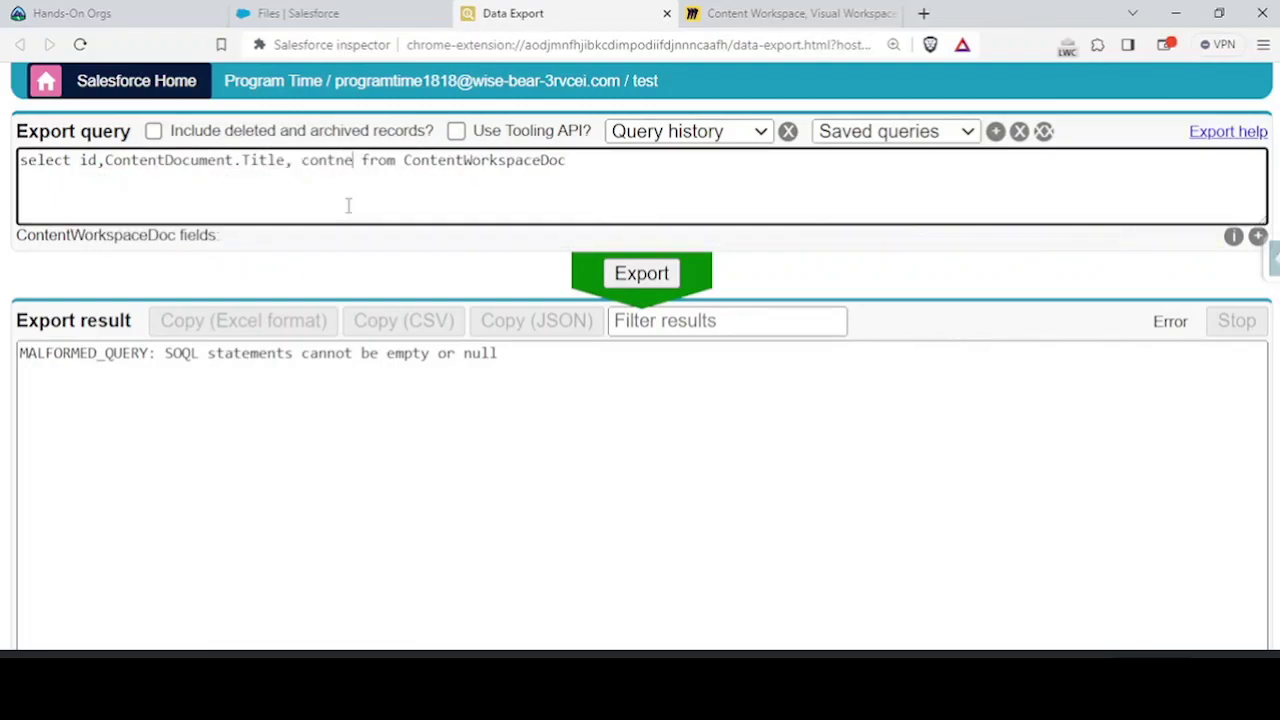
key("BackSpace")
key("BackSpace")
type("enw")
key("BackSpace")
key("Tab")
key("Tab")
key("Tab")
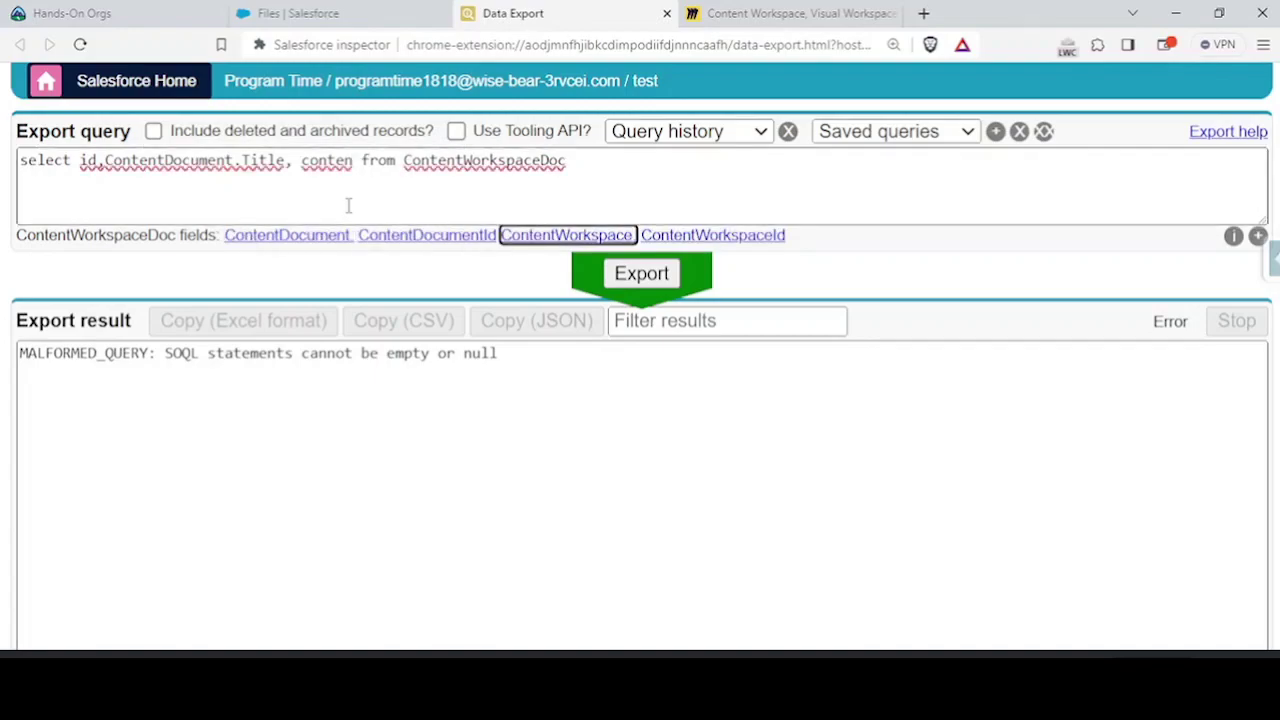
key("Return")
type("Name")
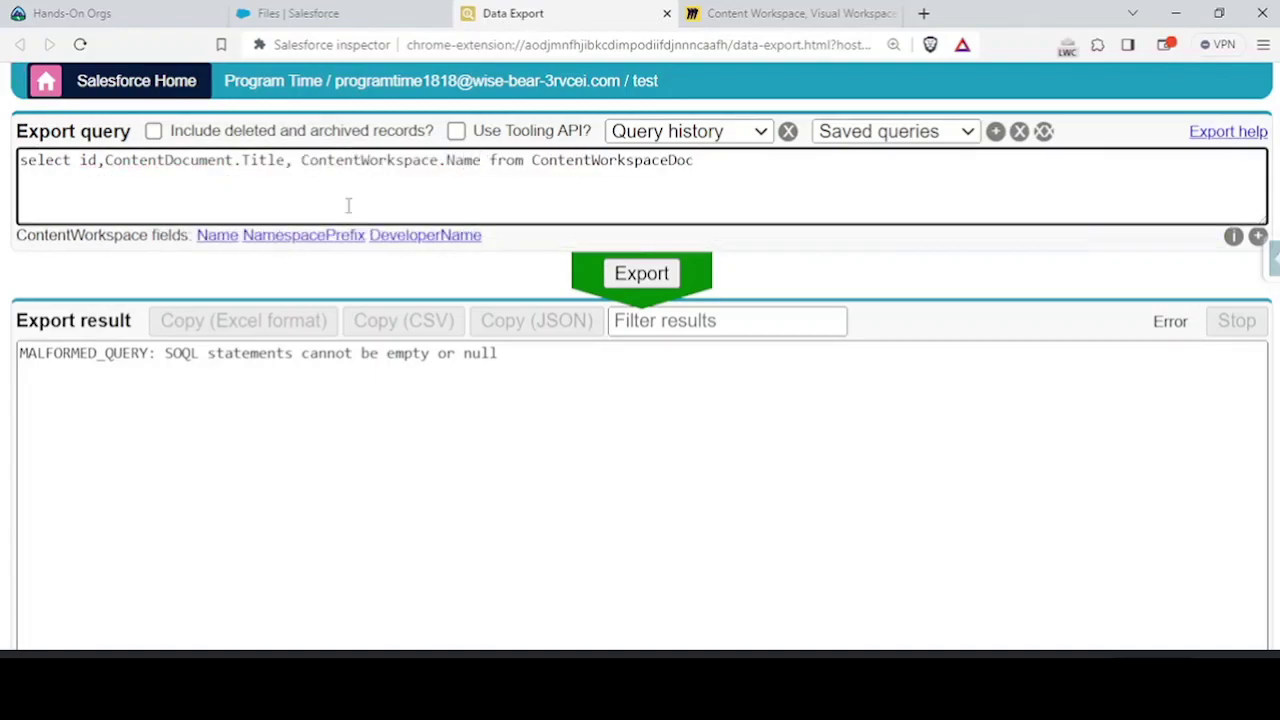
key("ctrl+Return")
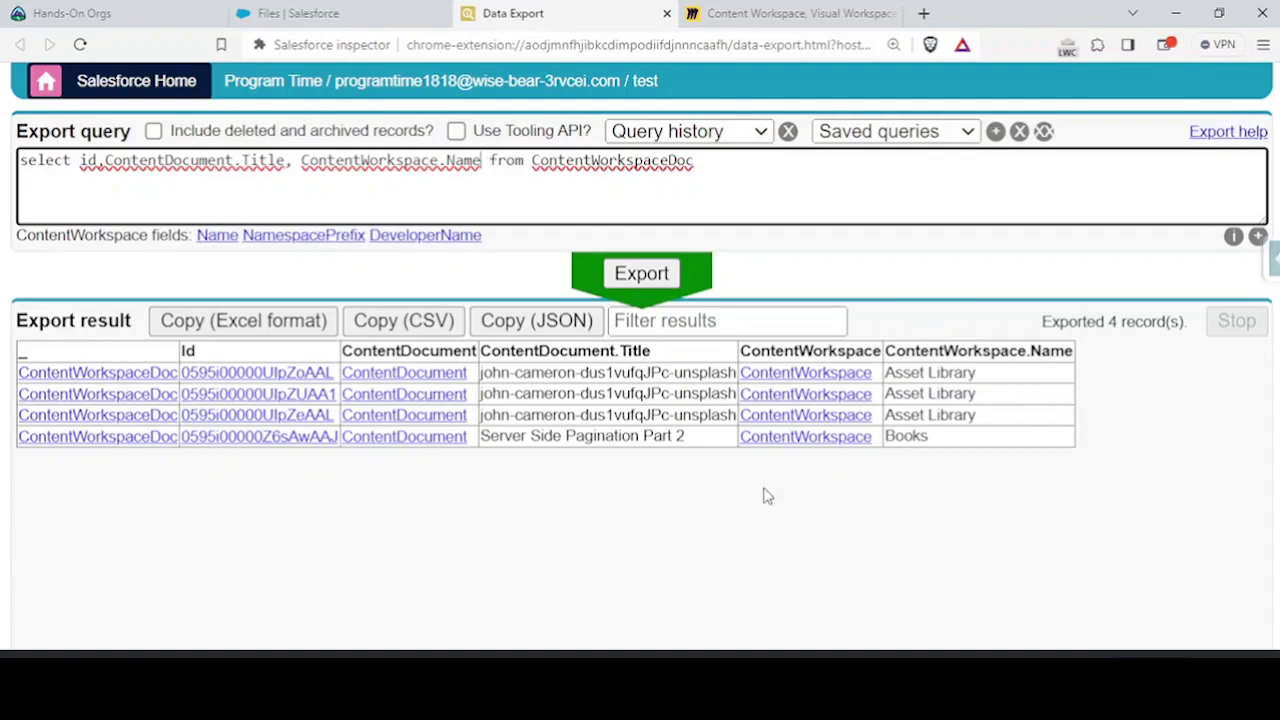
Step: Examine the Server Side Pagination Part 2 row in the export result and check it against the Books library in Salesforce Files
left_click_drag(945, 443, 520, 443)
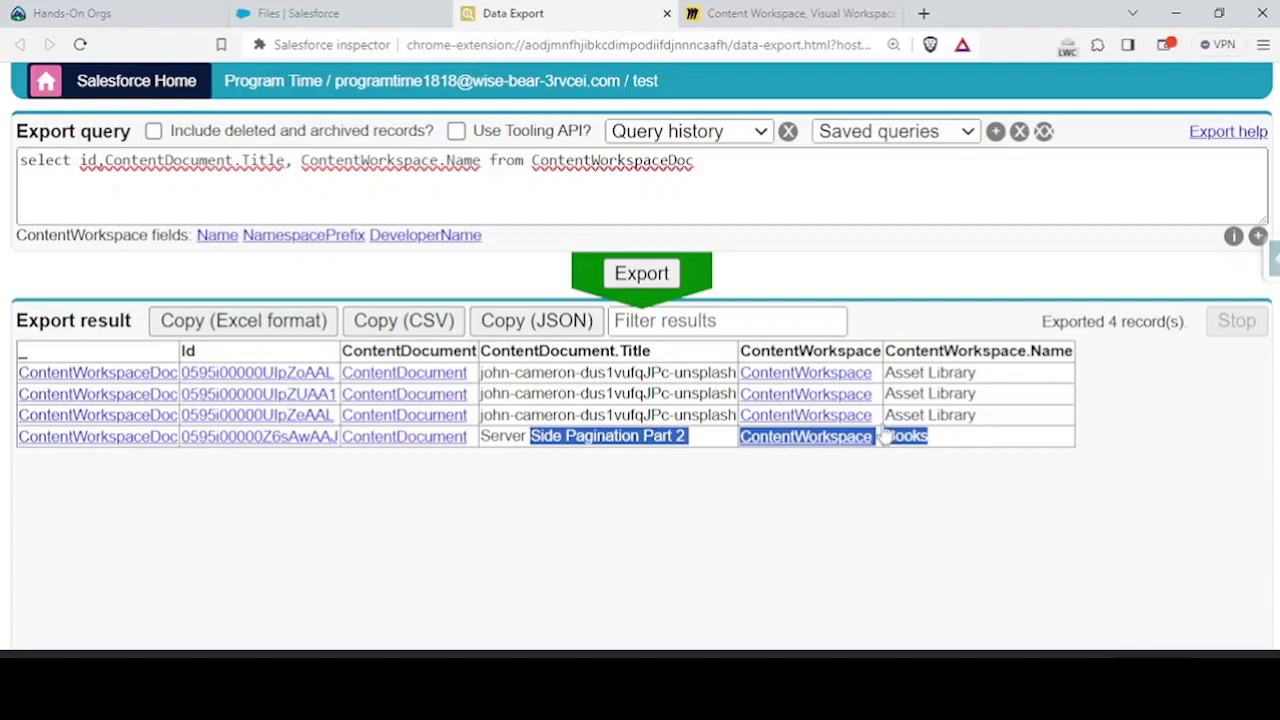
left_click(619, 447)
left_click_drag(481, 442, 686, 445)
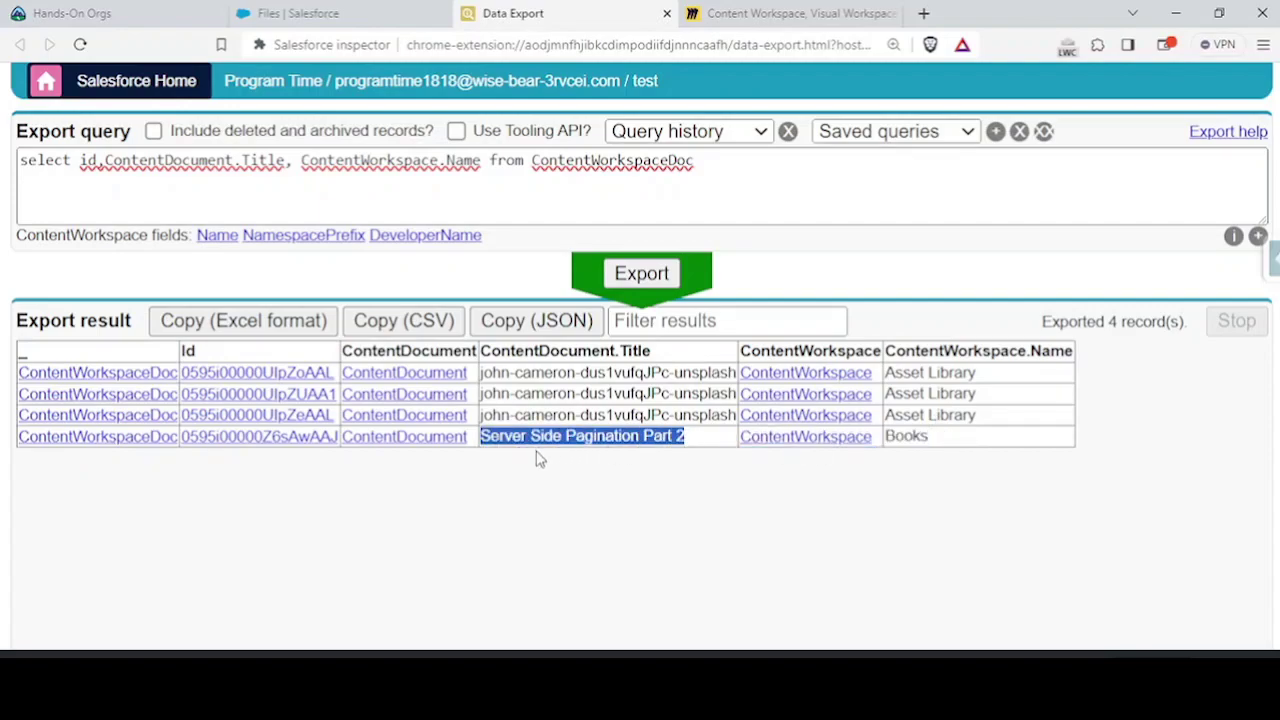
left_click(300, 13)
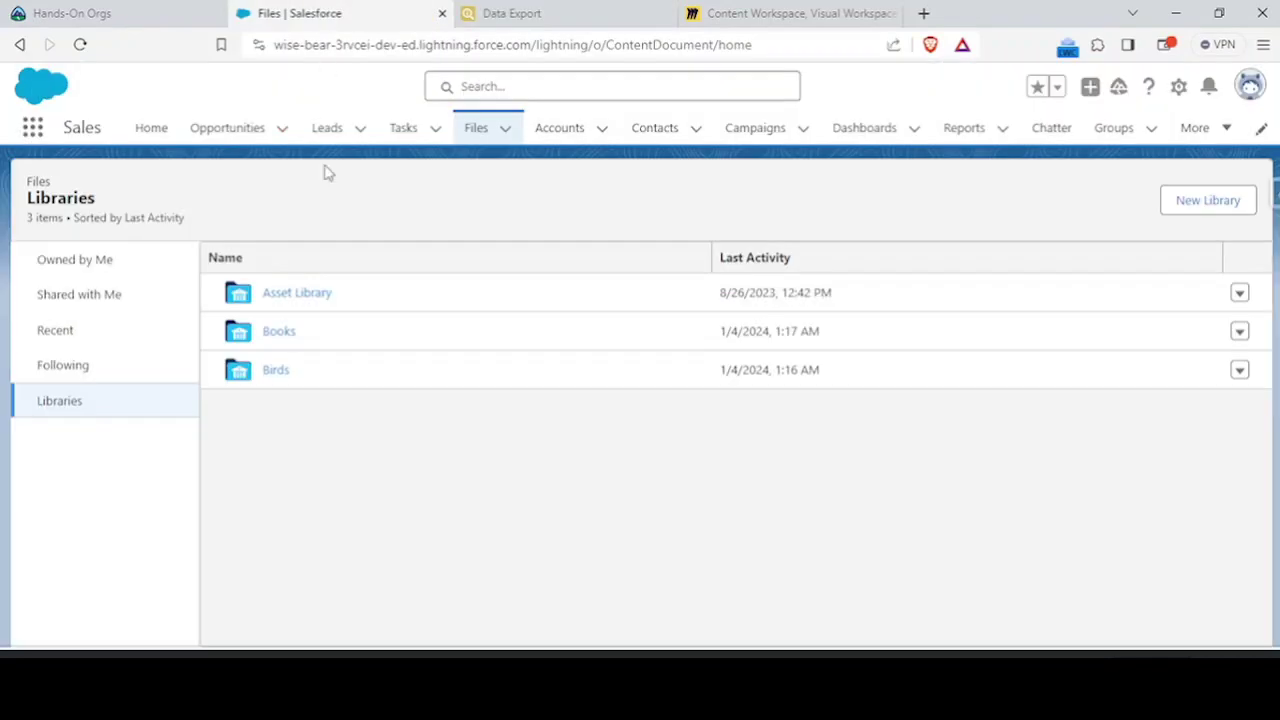
left_click(275, 338)
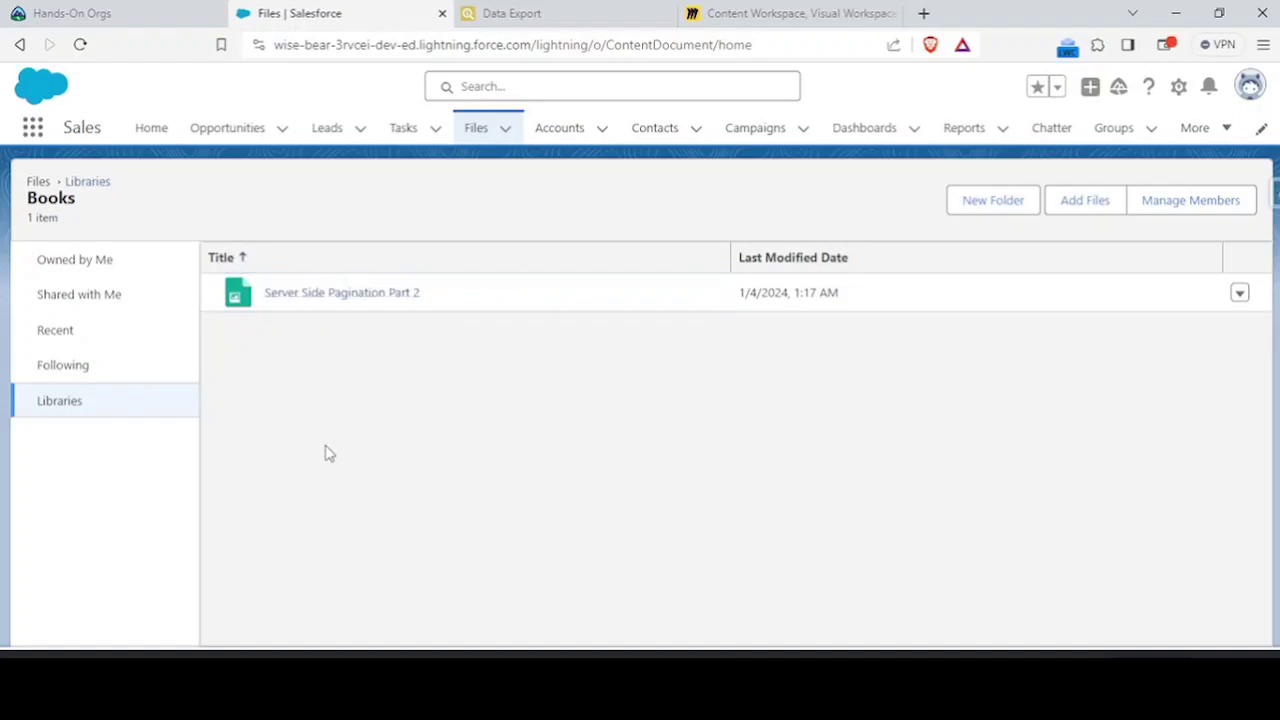
Step: Add the existing file Server Side Pagination Part 2 to the Birds library
left_click(50, 405)
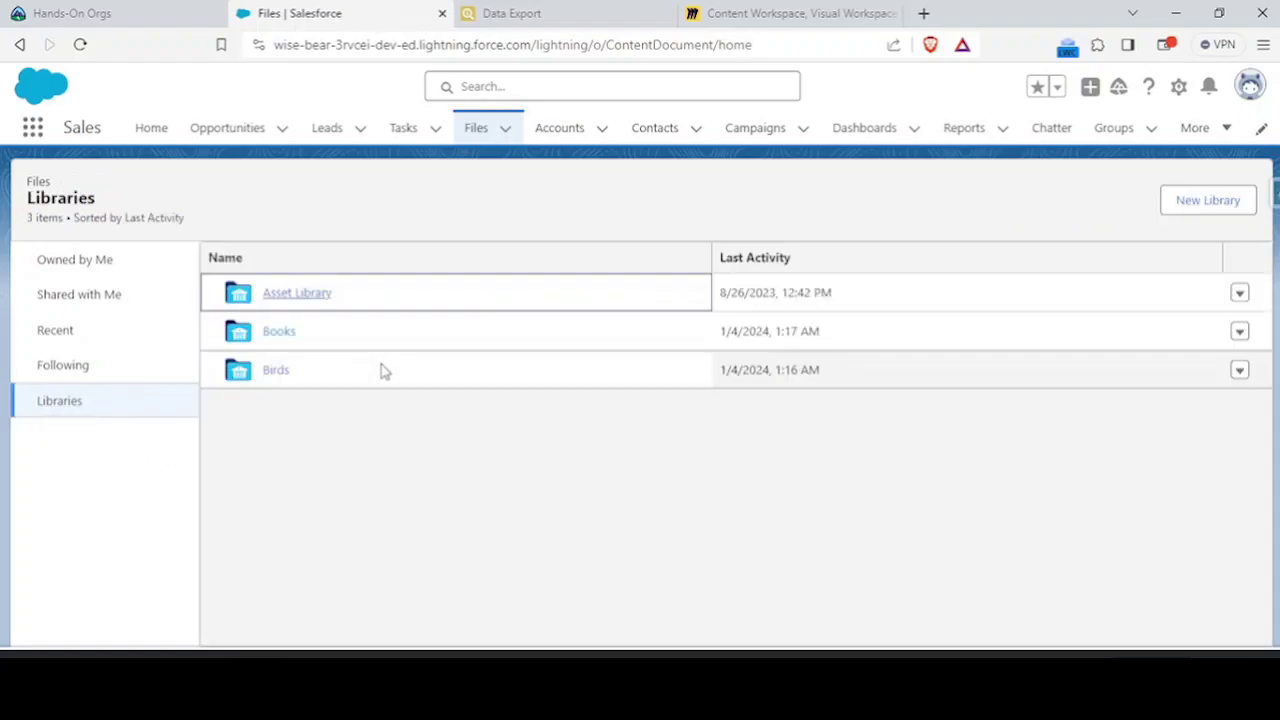
left_click(265, 374)
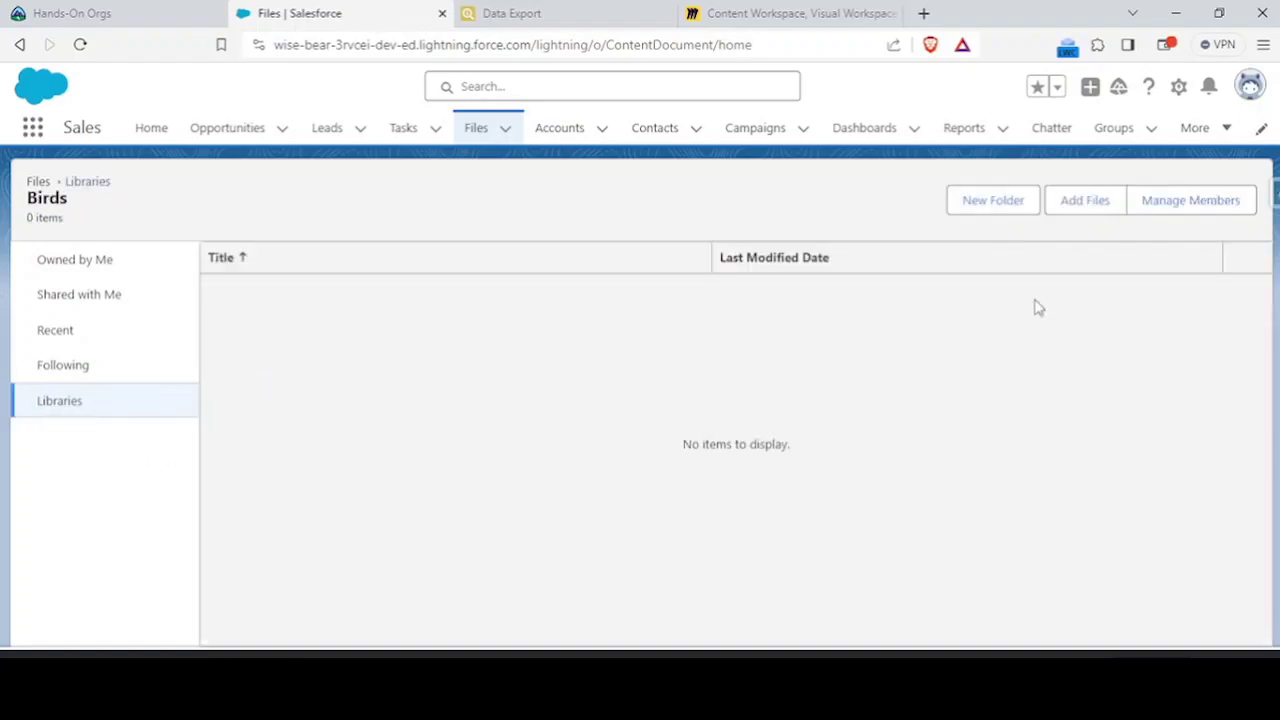
left_click(1075, 201)
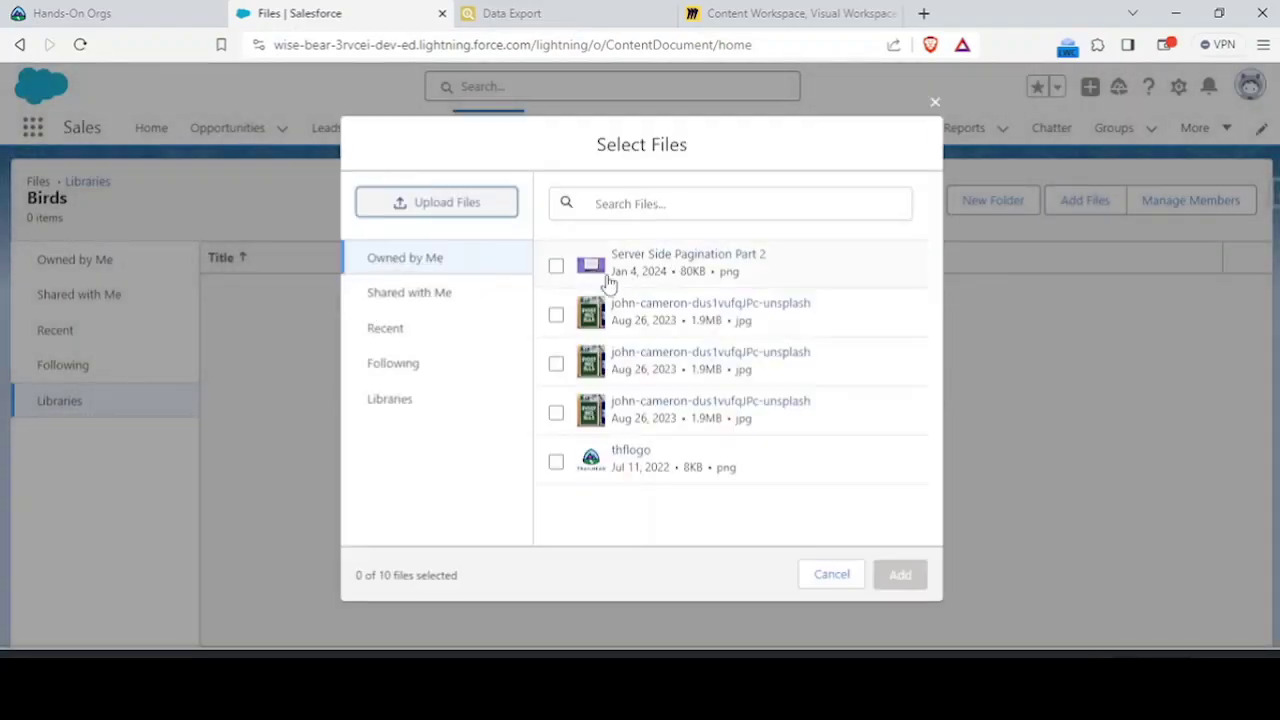
left_click(559, 268)
left_click(887, 569)
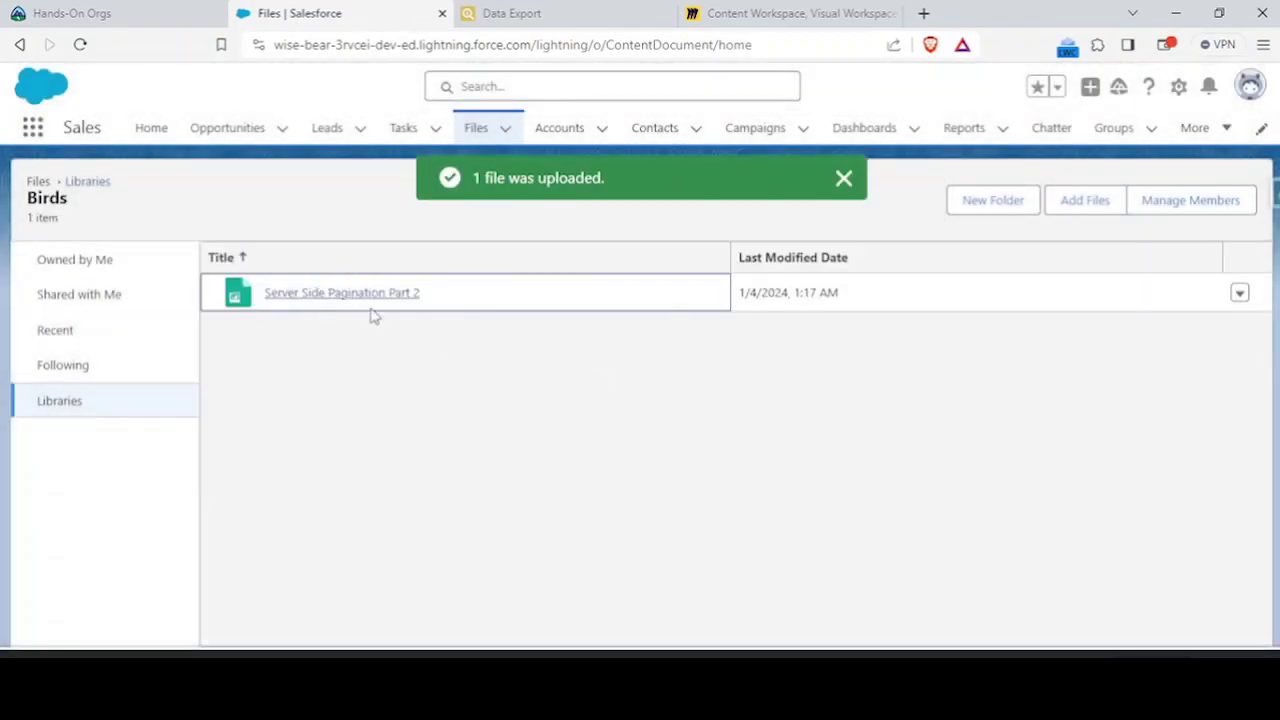
Step: Reopen the Birds library from the Libraries list to check its files, and return to the list
left_click(67, 408)
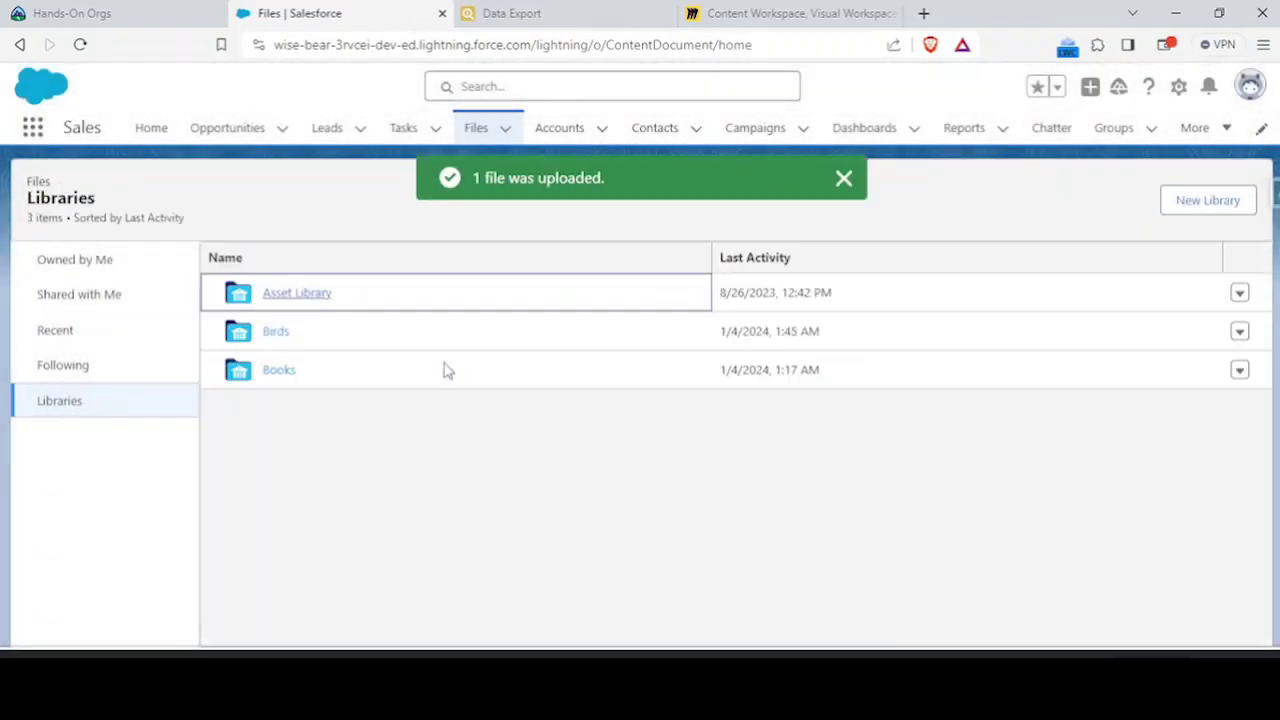
left_click(276, 335)
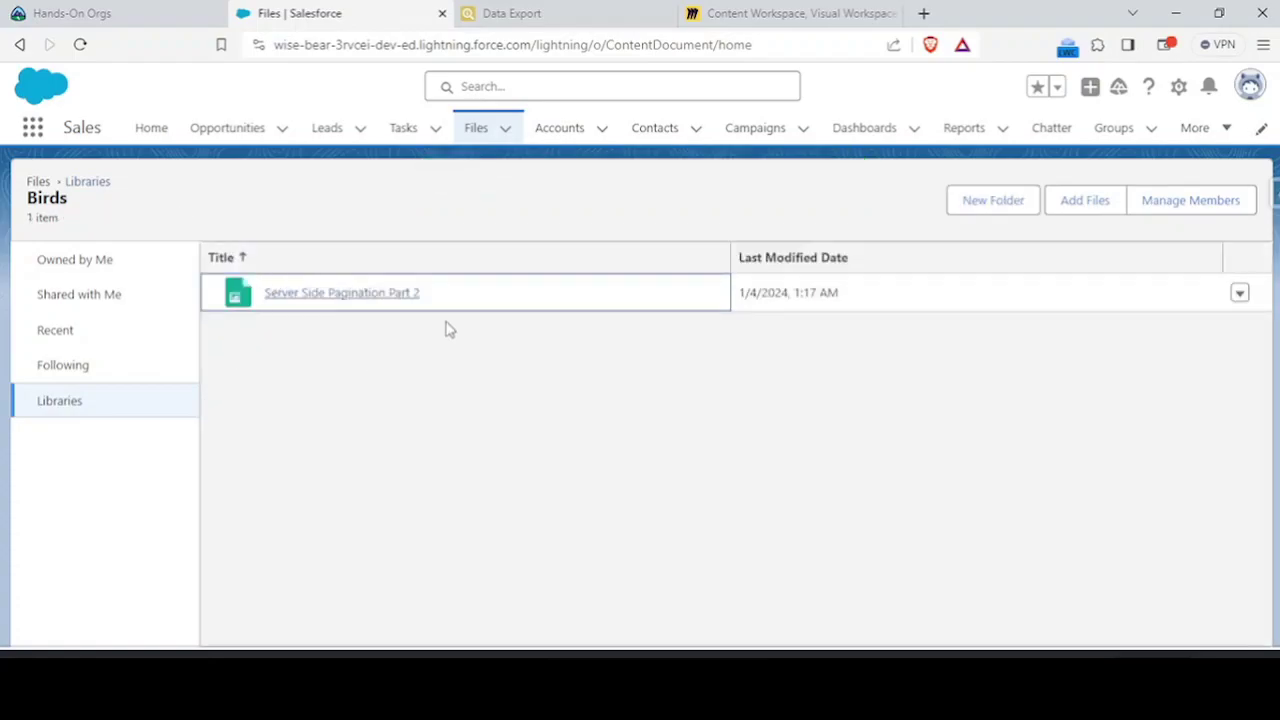
left_click(88, 400)
Step: Rerun the ContentWorkspaceDoc query in Data Export and compare the Server Side Pagination Part 2 rows for Birds and Books
left_click(552, 12)
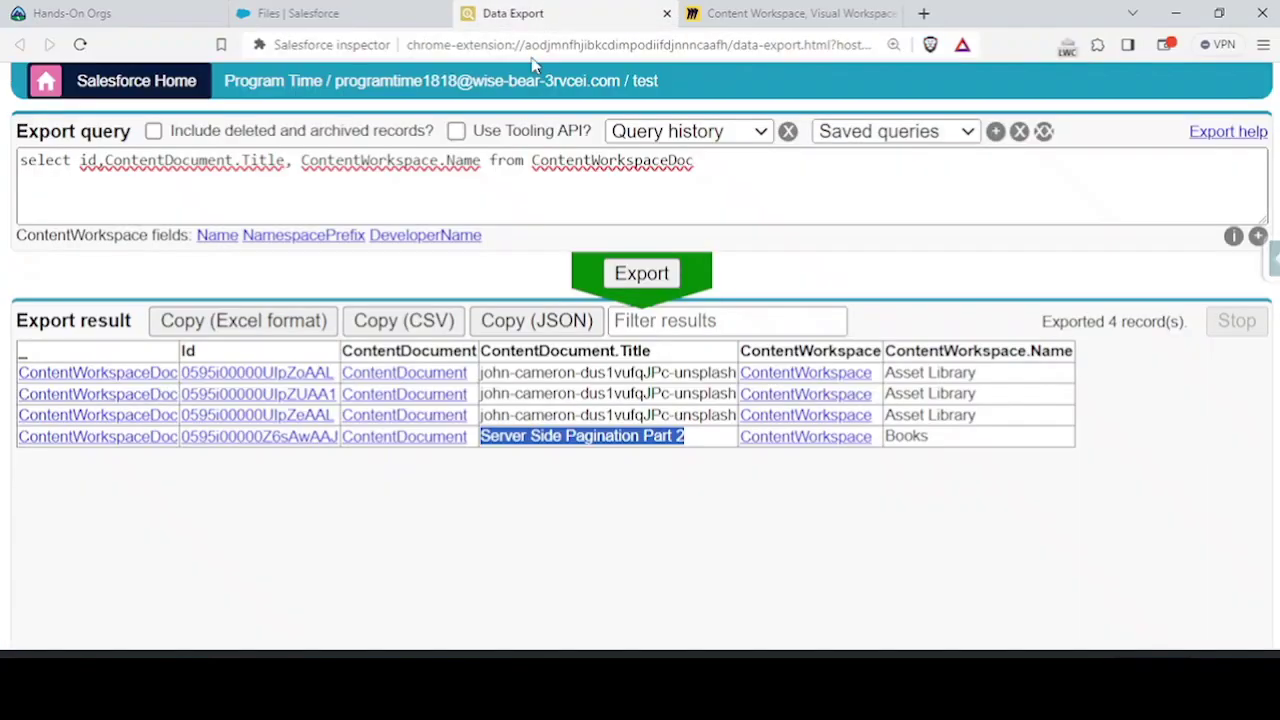
left_click(642, 494)
left_click(630, 296)
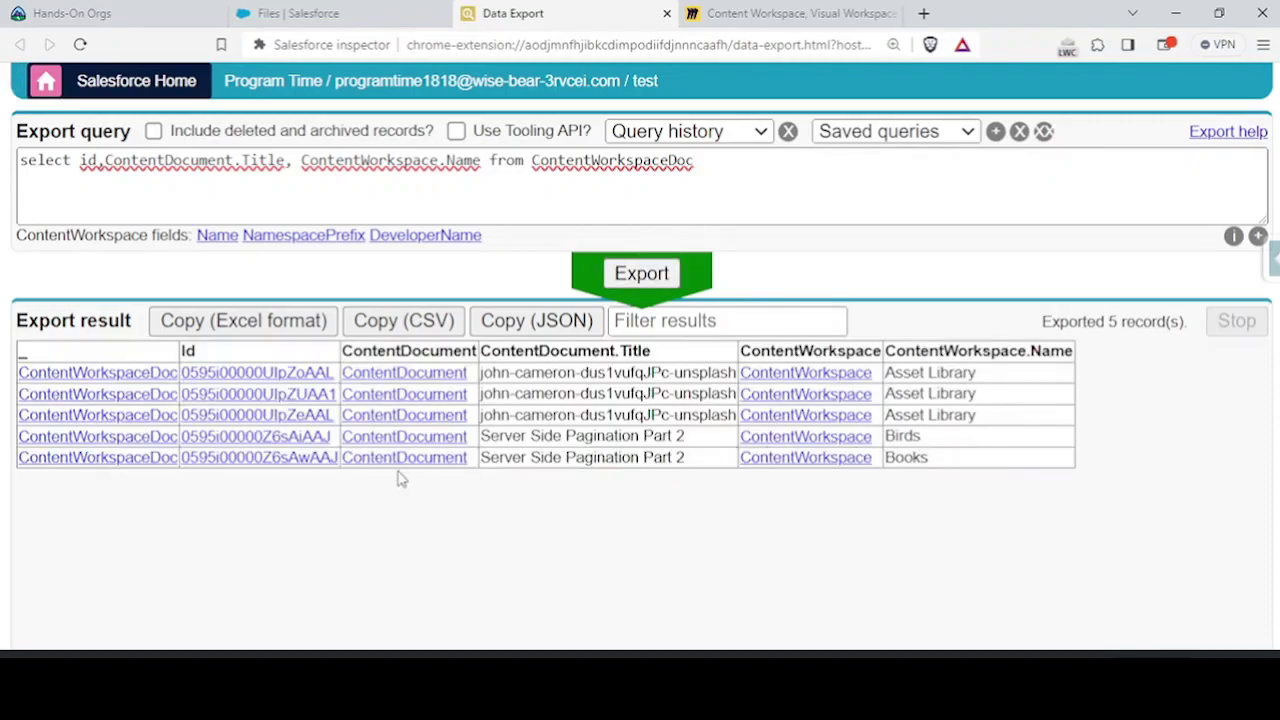
left_click_drag(490, 436, 706, 460)
left_click(940, 457)
left_click_drag(940, 457, 588, 436)
left_click(590, 436)
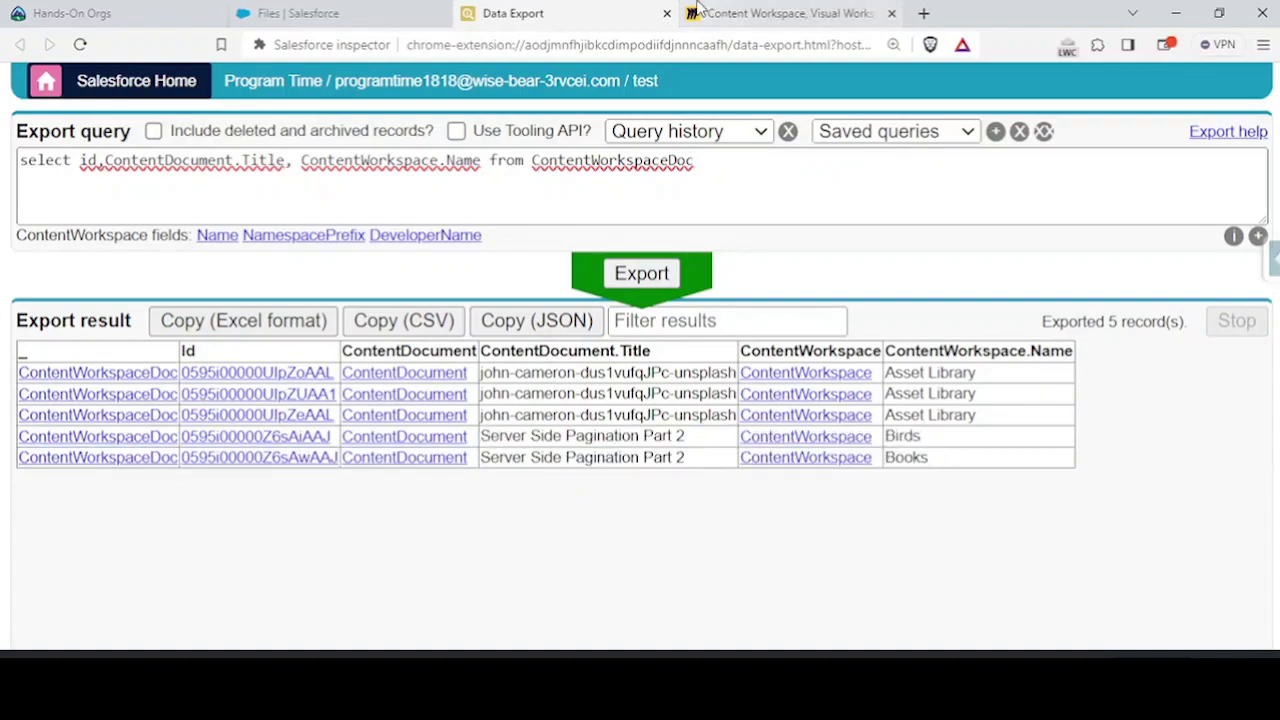
Step: Review the Content Workspace Doc diagram in Miro again, and check the file in the Books library in Salesforce
key("ctrl+Tab")
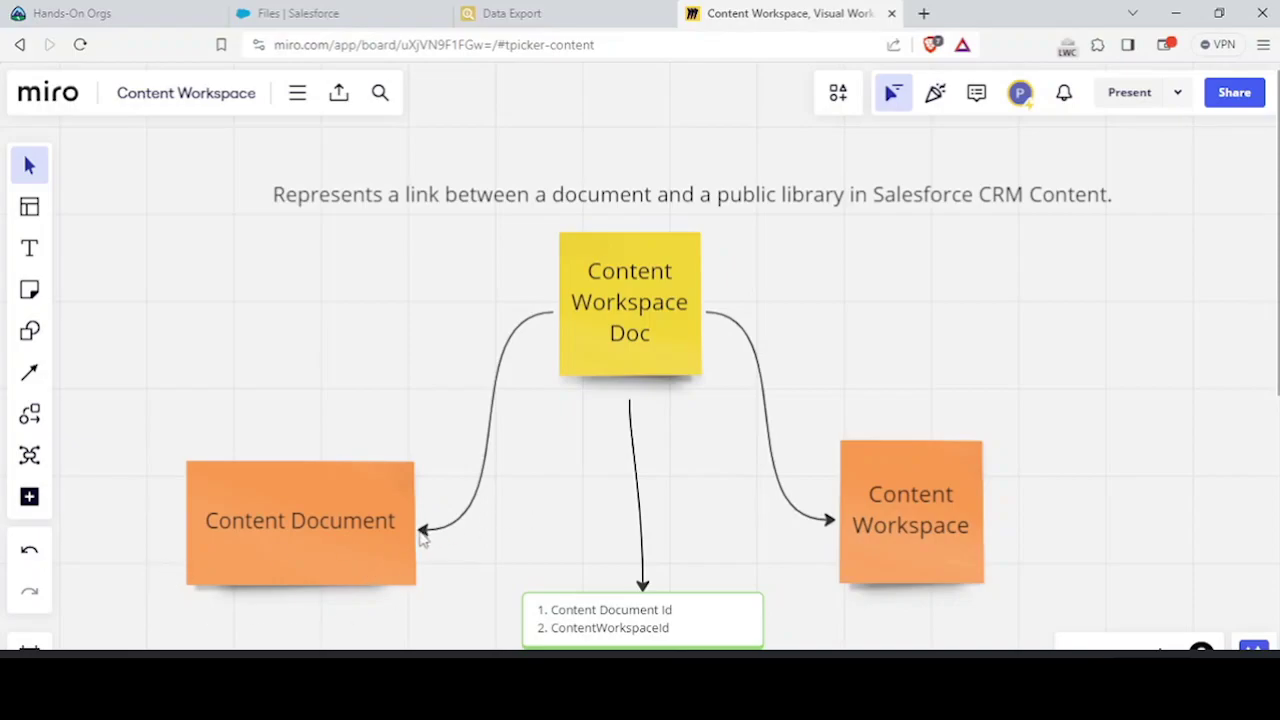
left_click(290, 13)
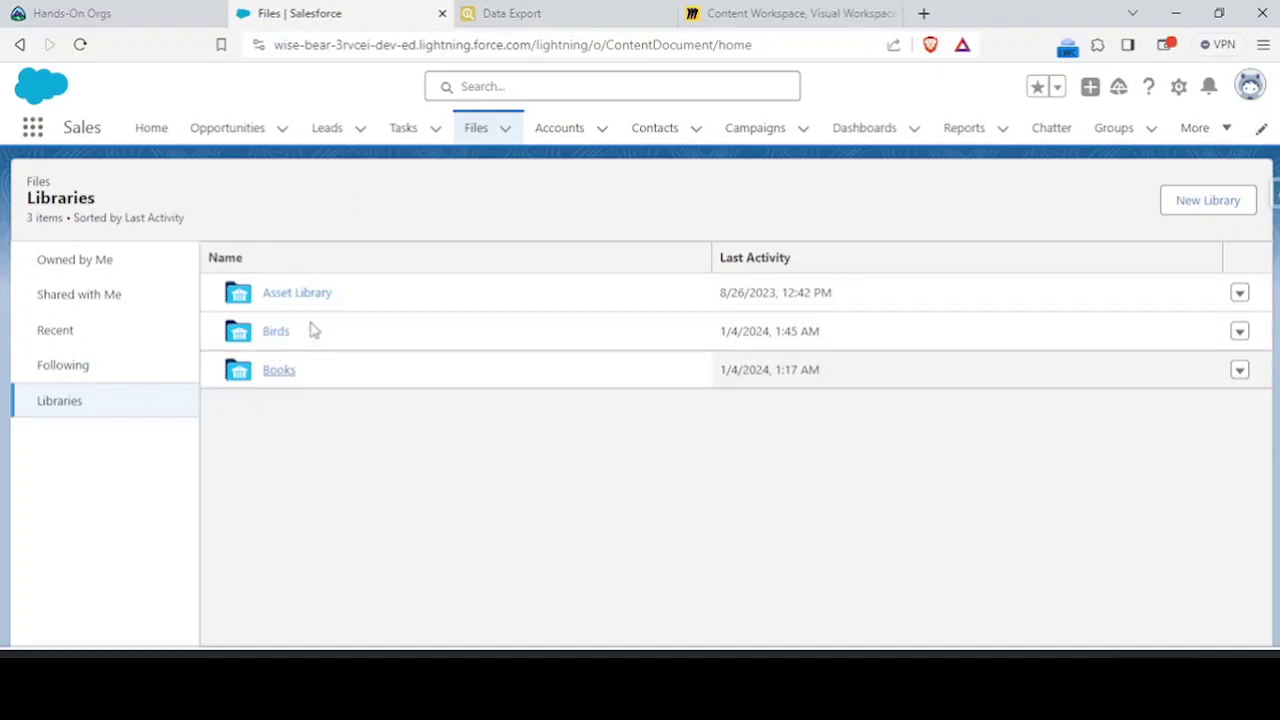
left_click(279, 371)
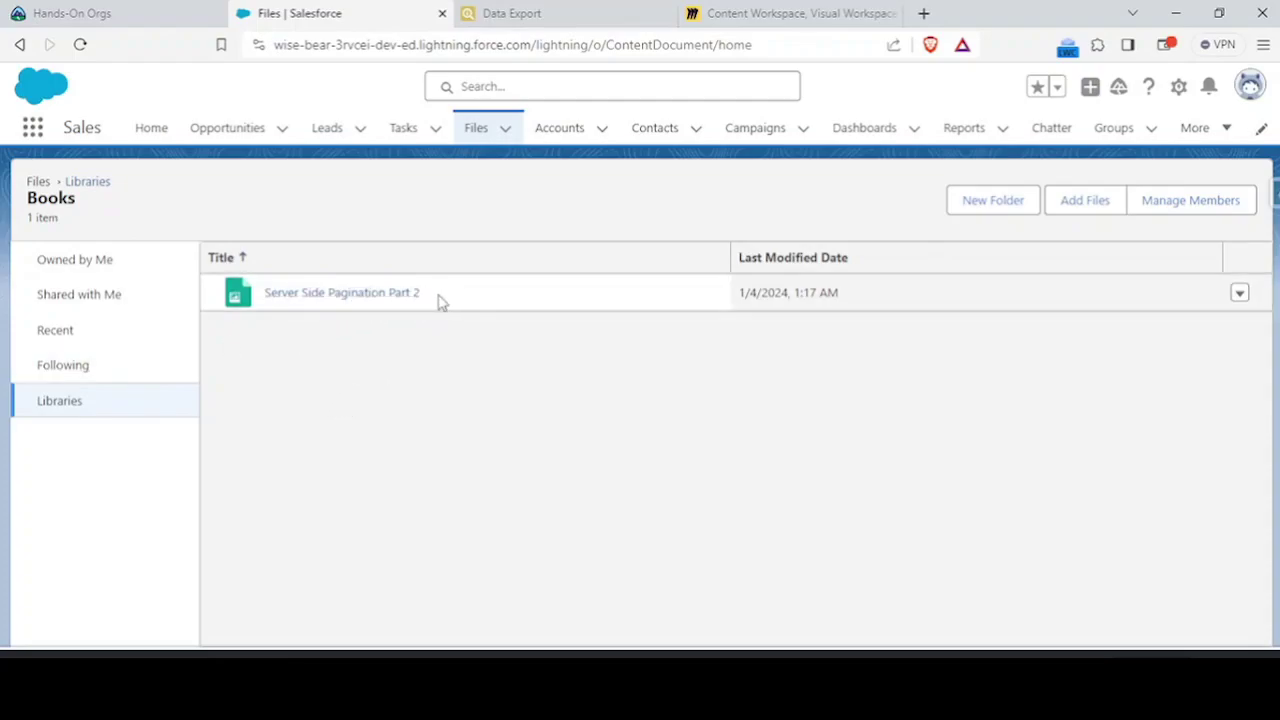
left_click(74, 412)
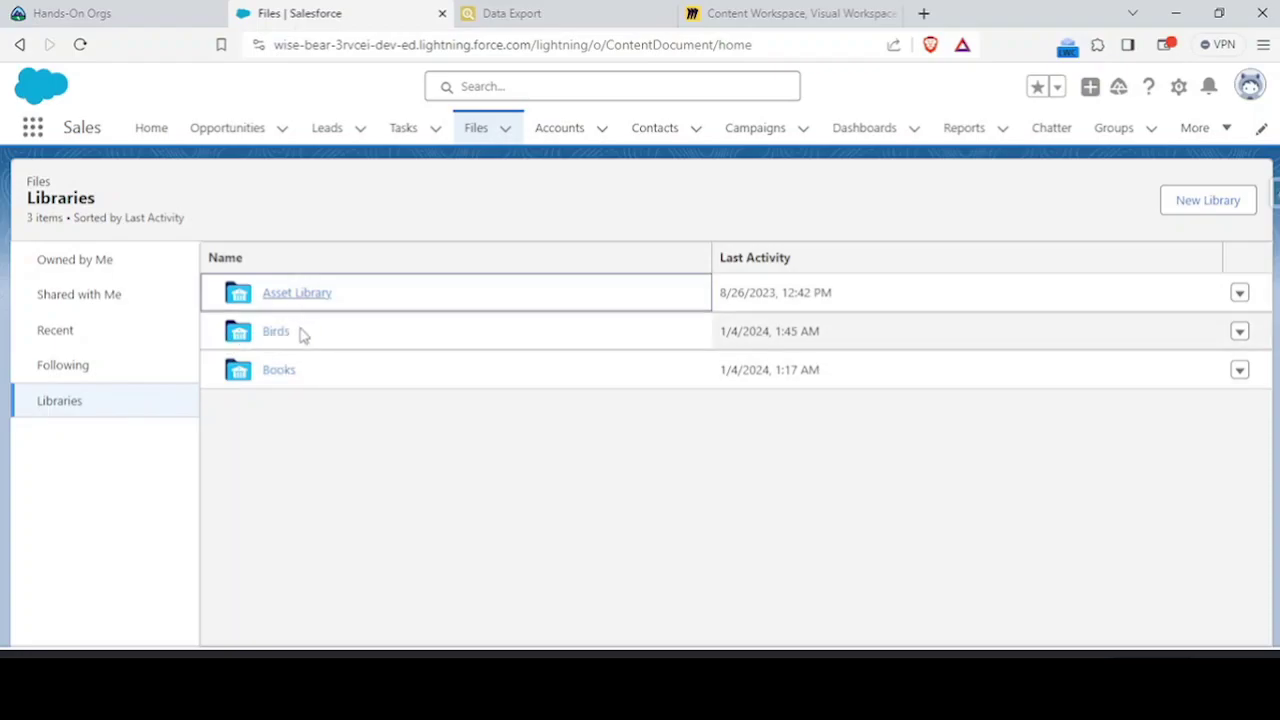
Step: Open the delete confirmation for Server Side Pagination Part 2 in the Birds library, examine its notice, and dismiss it without deleting
left_click(276, 332)
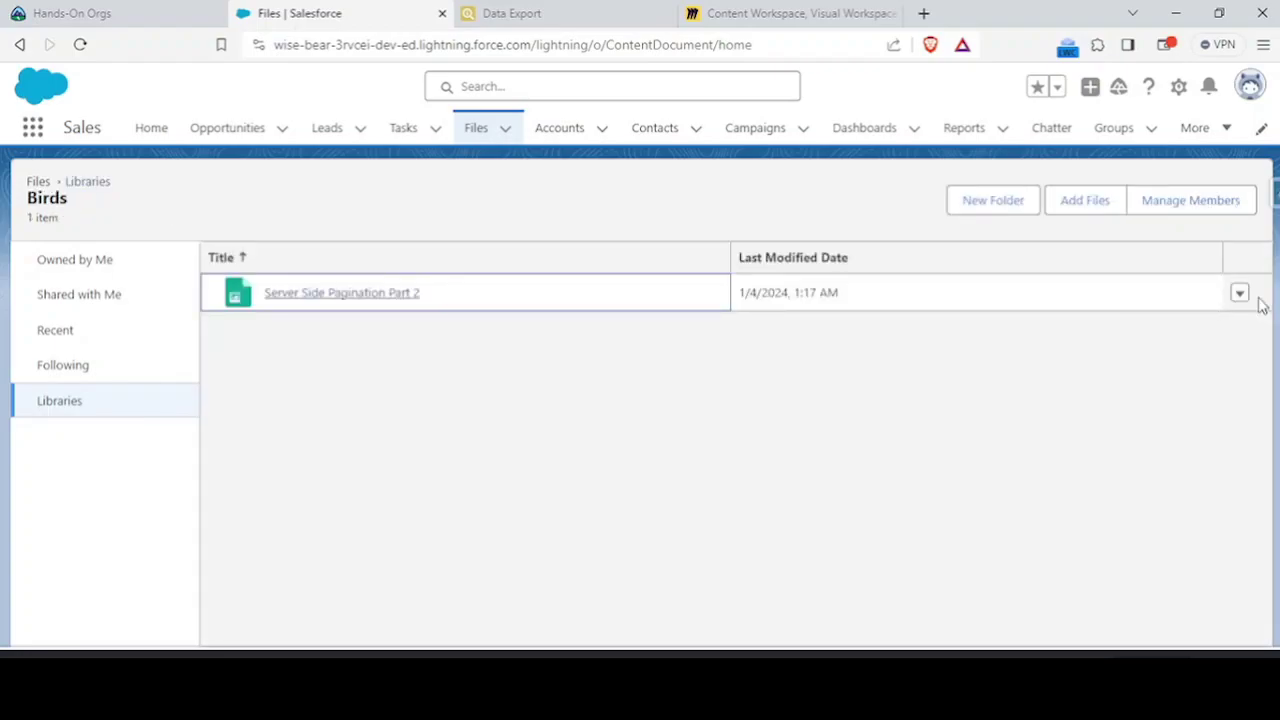
left_click(1240, 295)
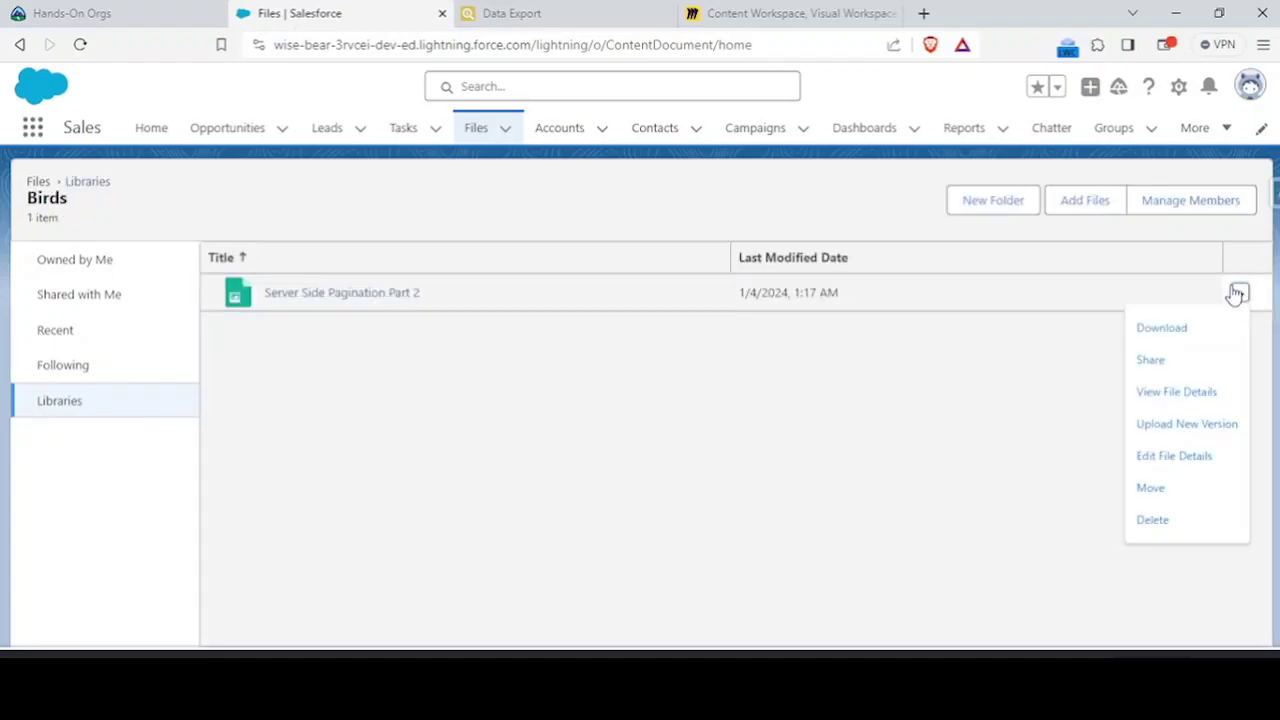
left_click(1152, 520)
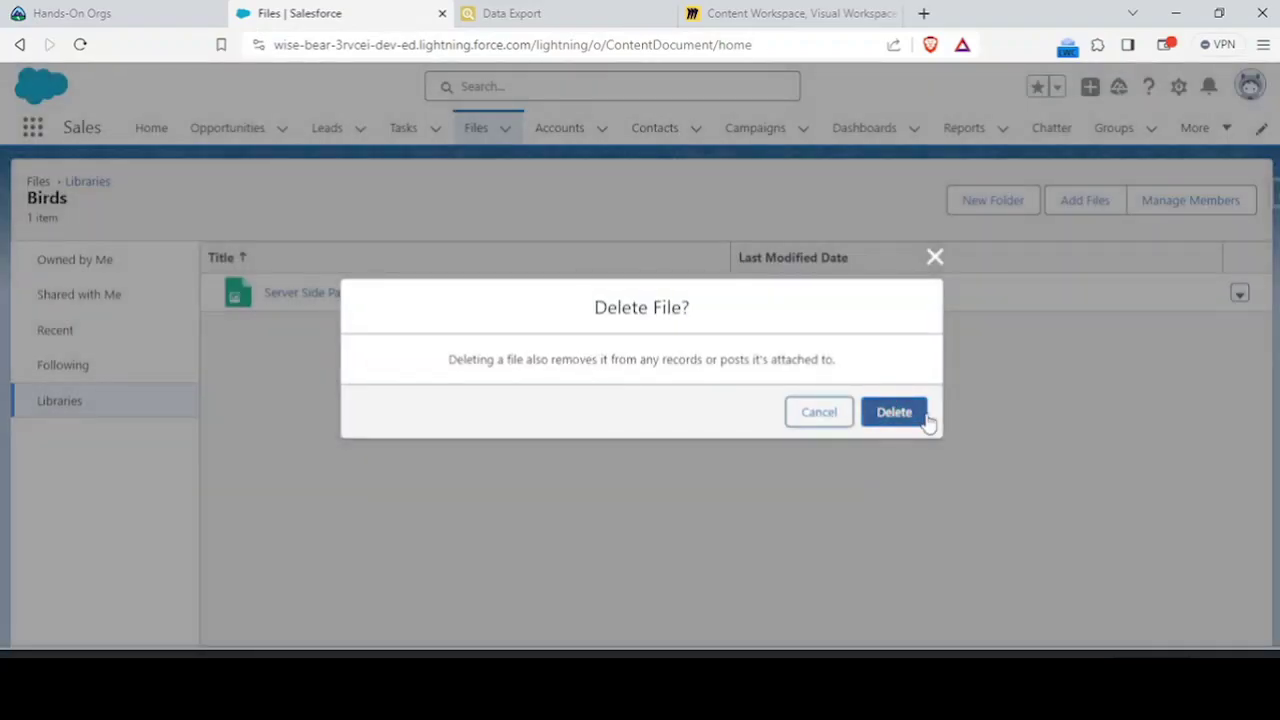
left_click_drag(449, 362, 850, 364)
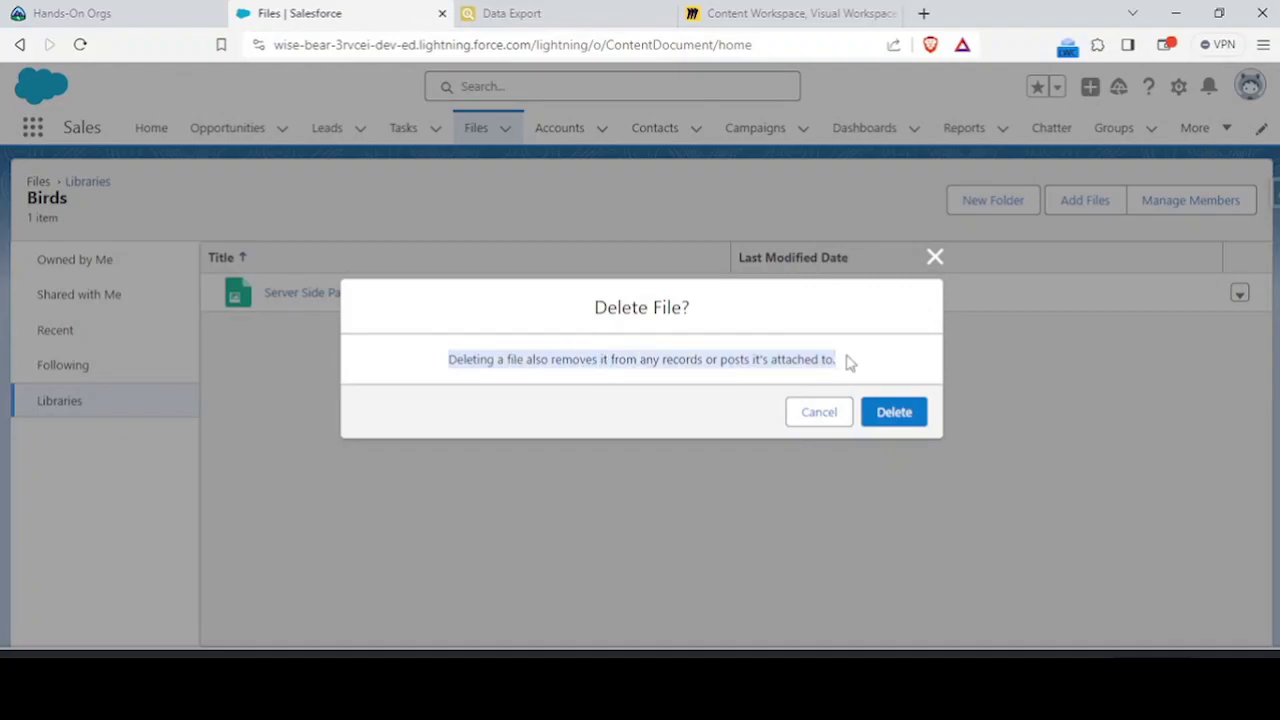
left_click(781, 360)
left_click(934, 258)
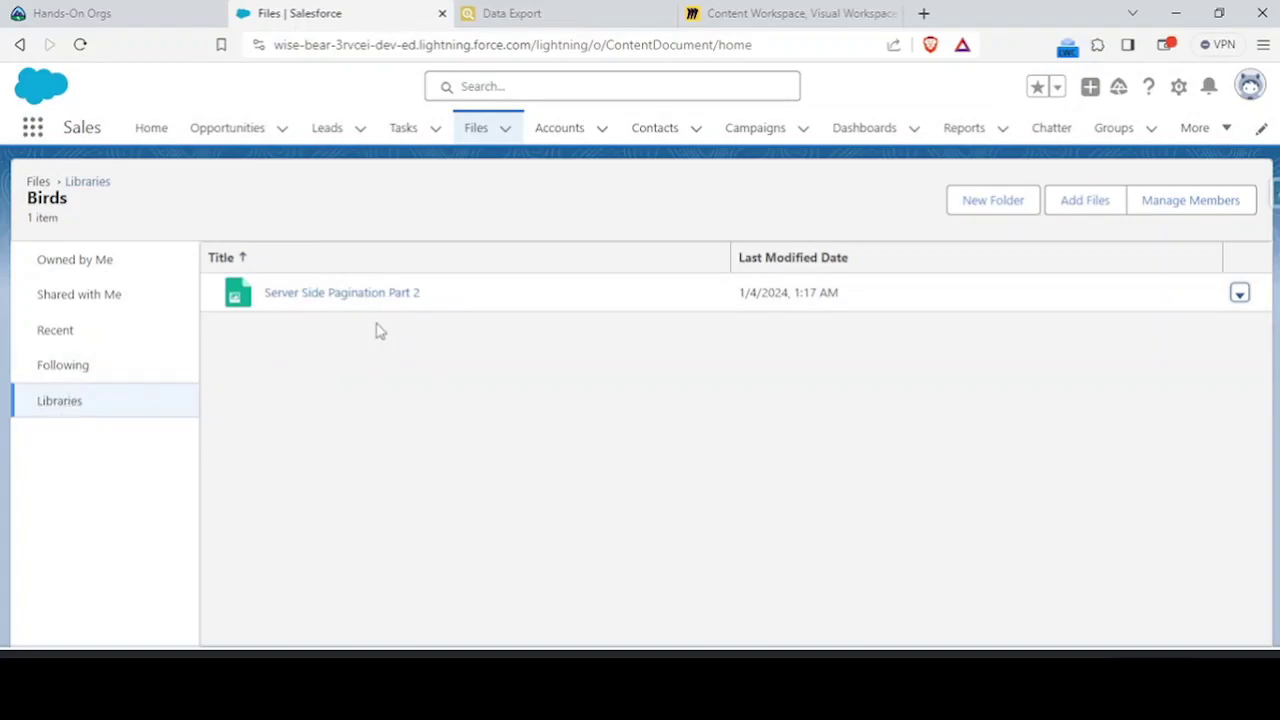
Step: Return to the Libraries list and open the Books library to examine its file
left_click(100, 408)
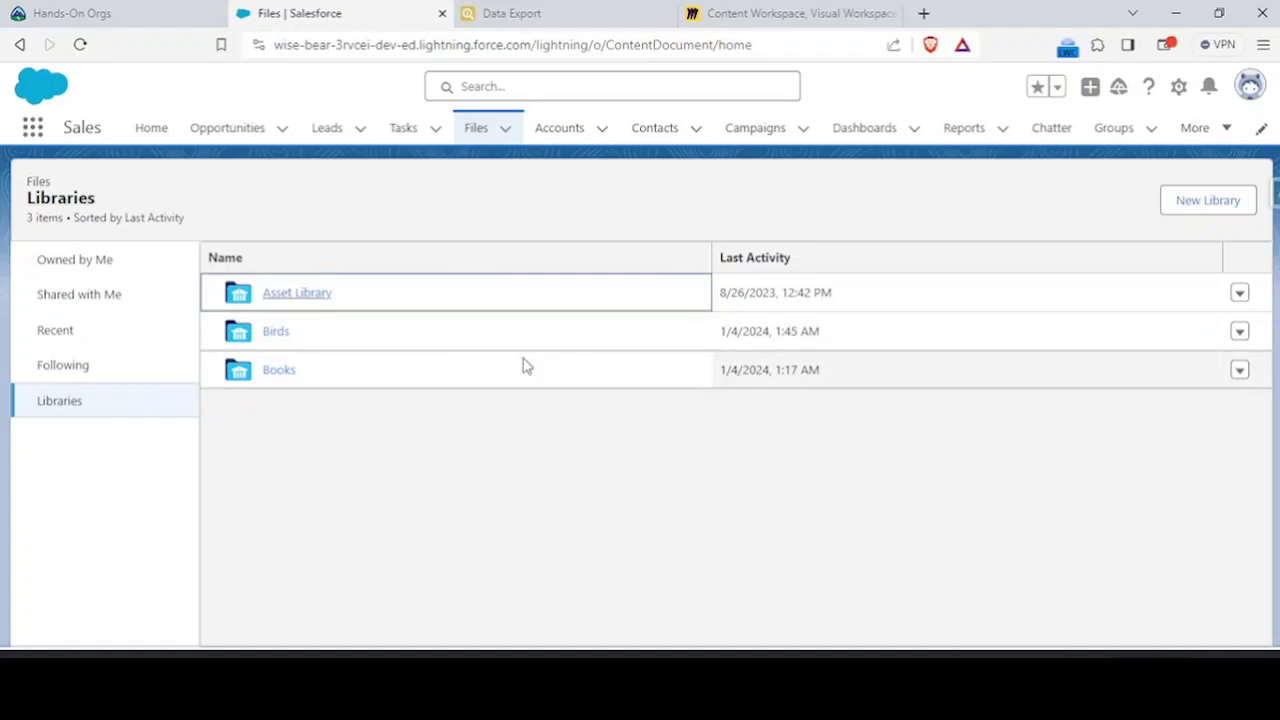
left_click(279, 376)
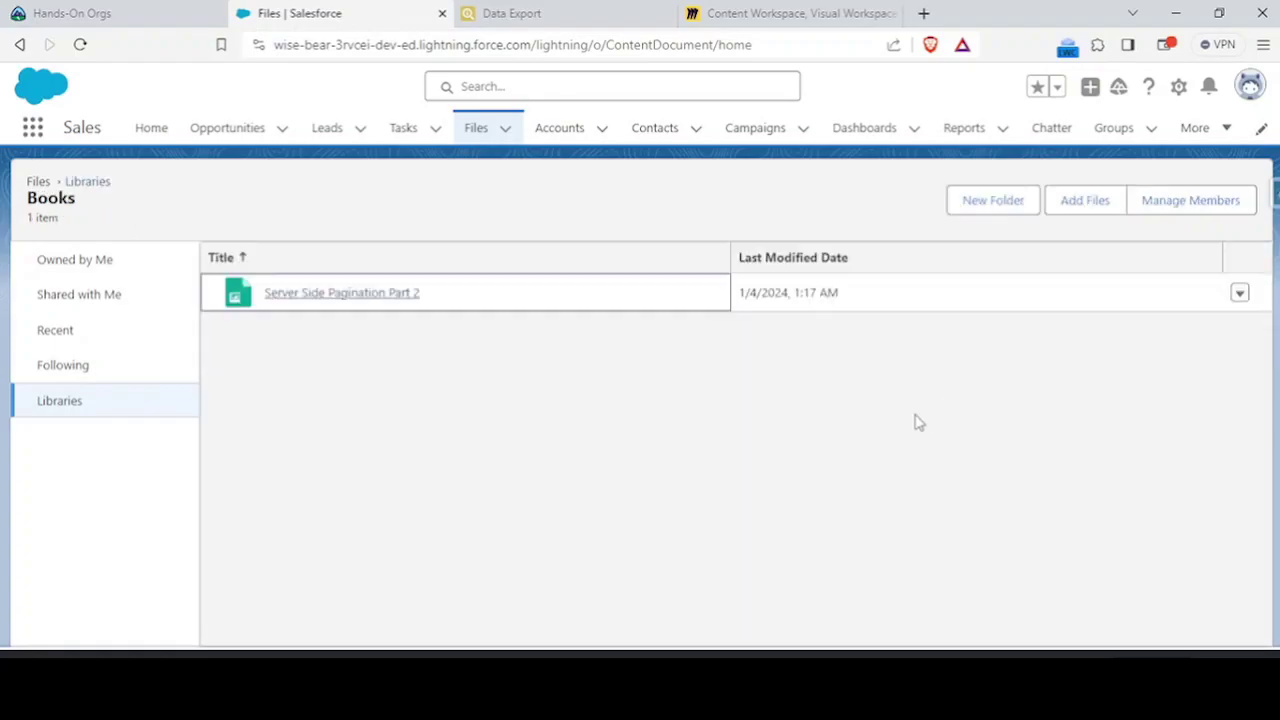
Step: Delete the Server Side Pagination Part 2 file from the Books library and confirm the deletion
left_click(1240, 293)
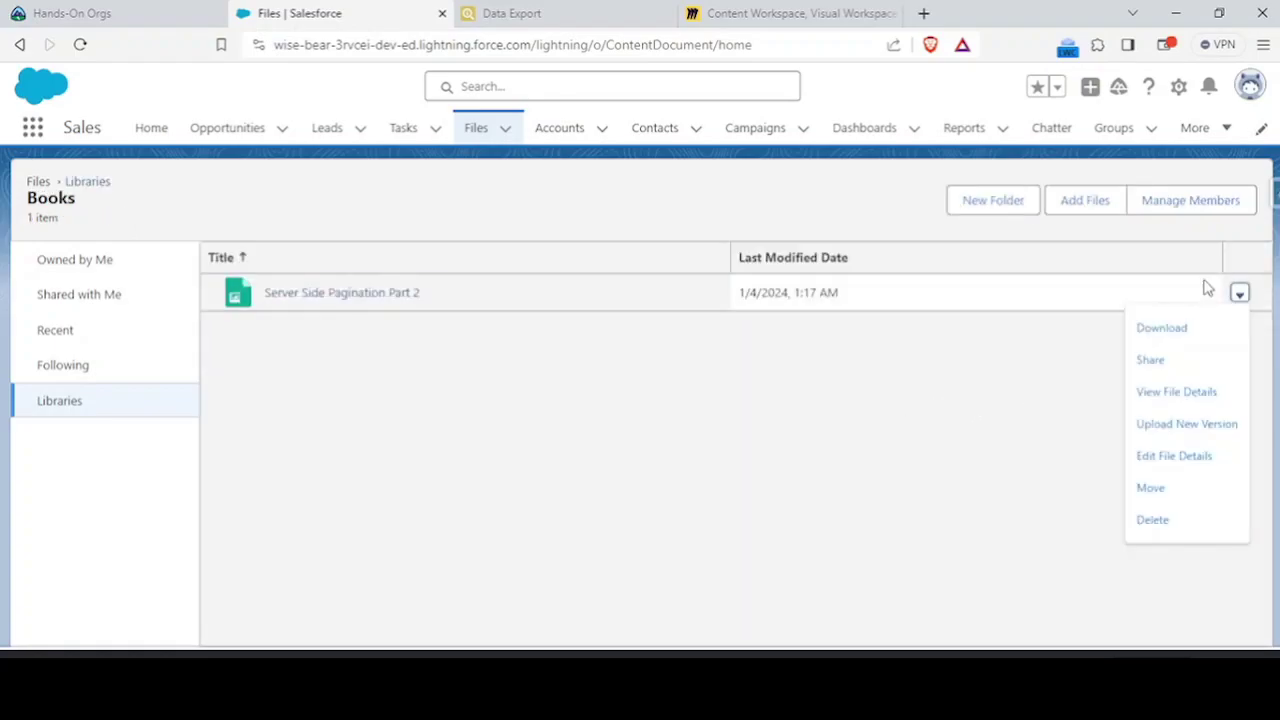
left_click(1152, 519)
left_click(893, 411)
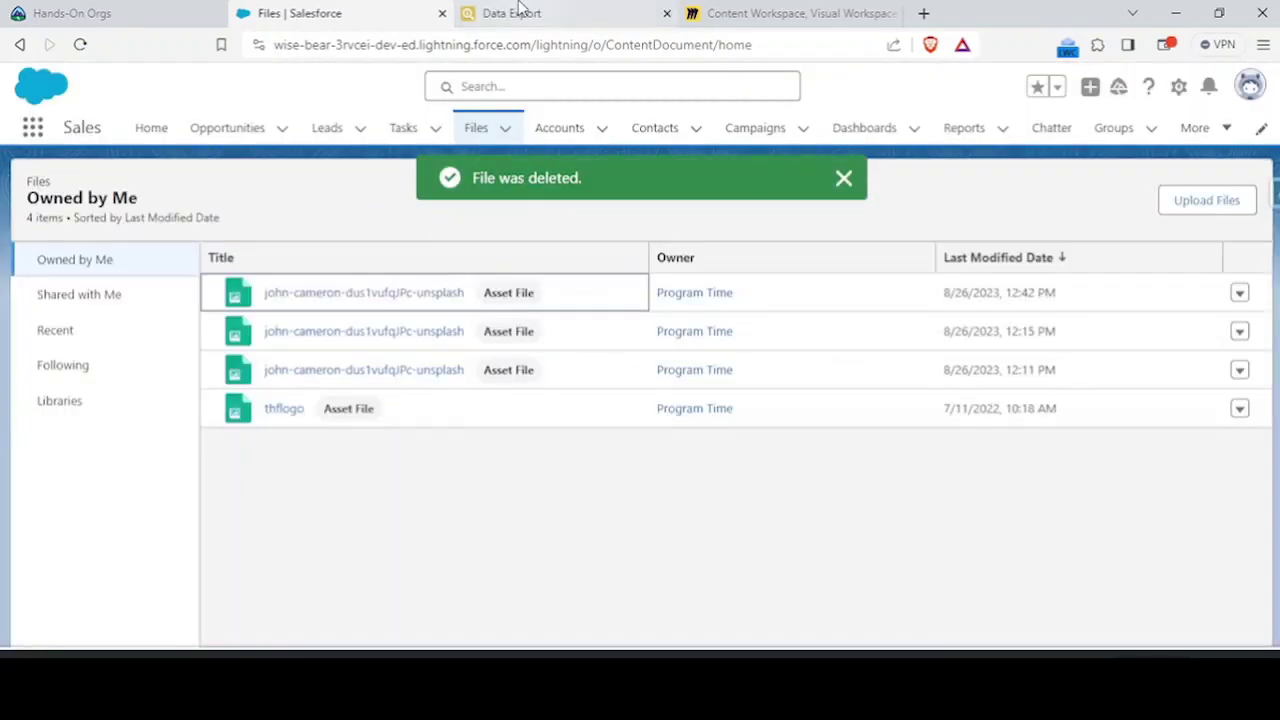
Step: Rerun the ContentWorkspaceDoc query in Data Export, and review the Content Workspace Doc diagram in Miro
left_click(520, 12)
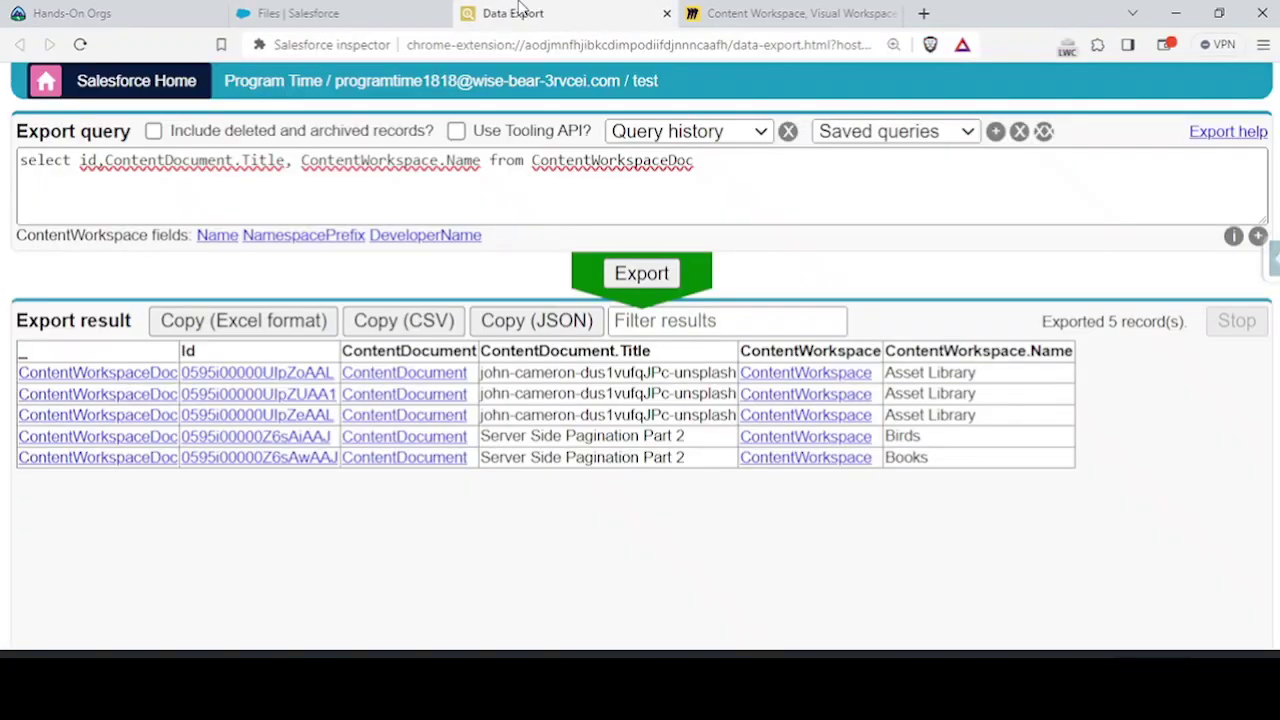
left_click(607, 288)
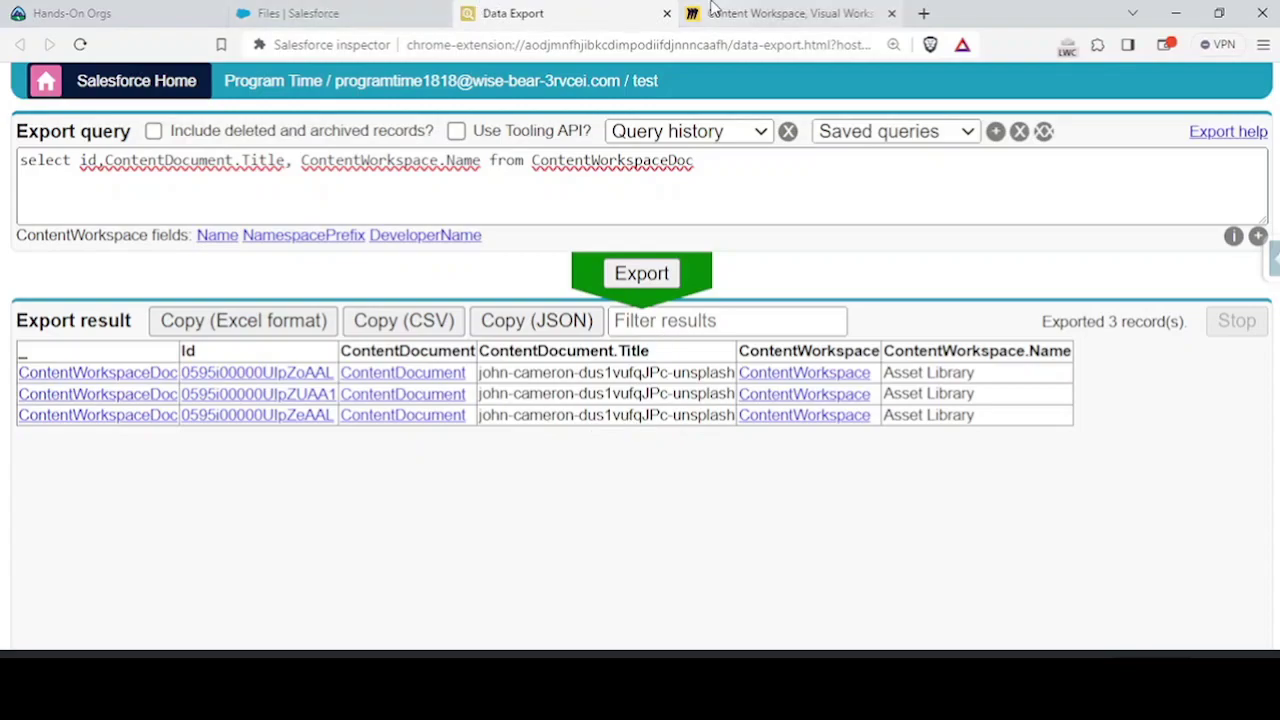
left_click(805, 13)
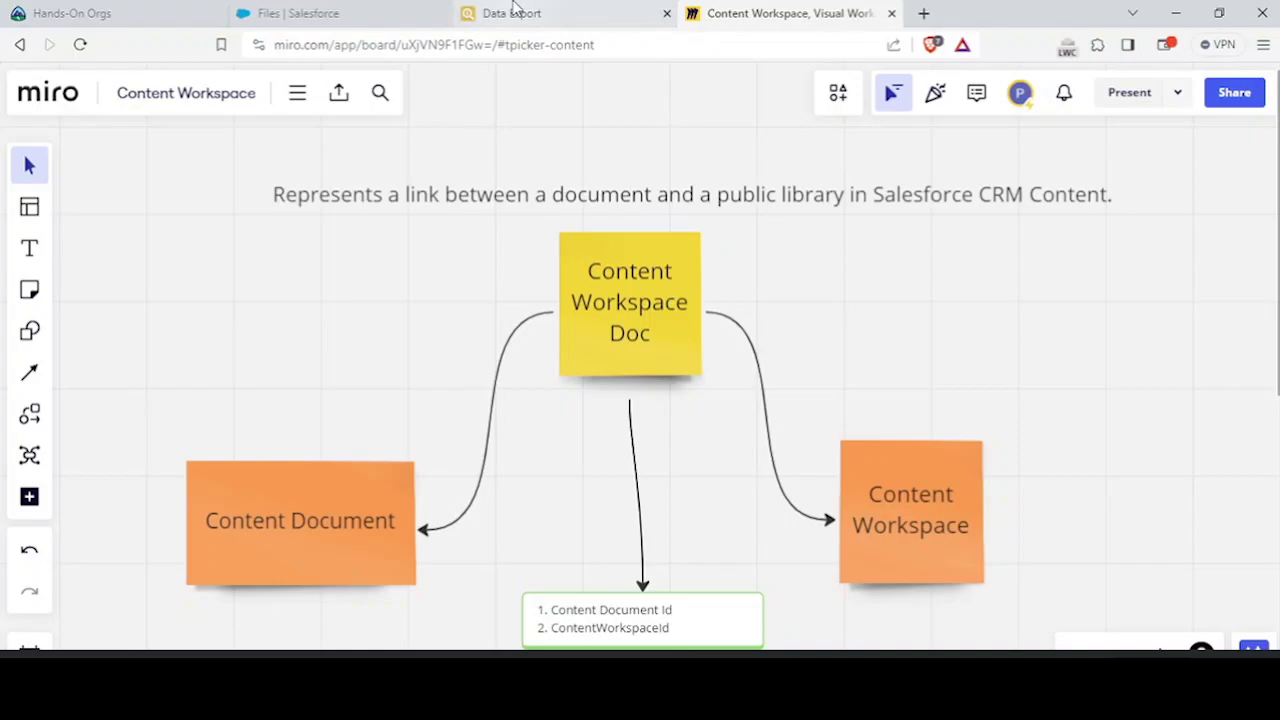
Step: In the Salesforce Birds library, create a new folder named "Birds Folder"
left_click(324, 9)
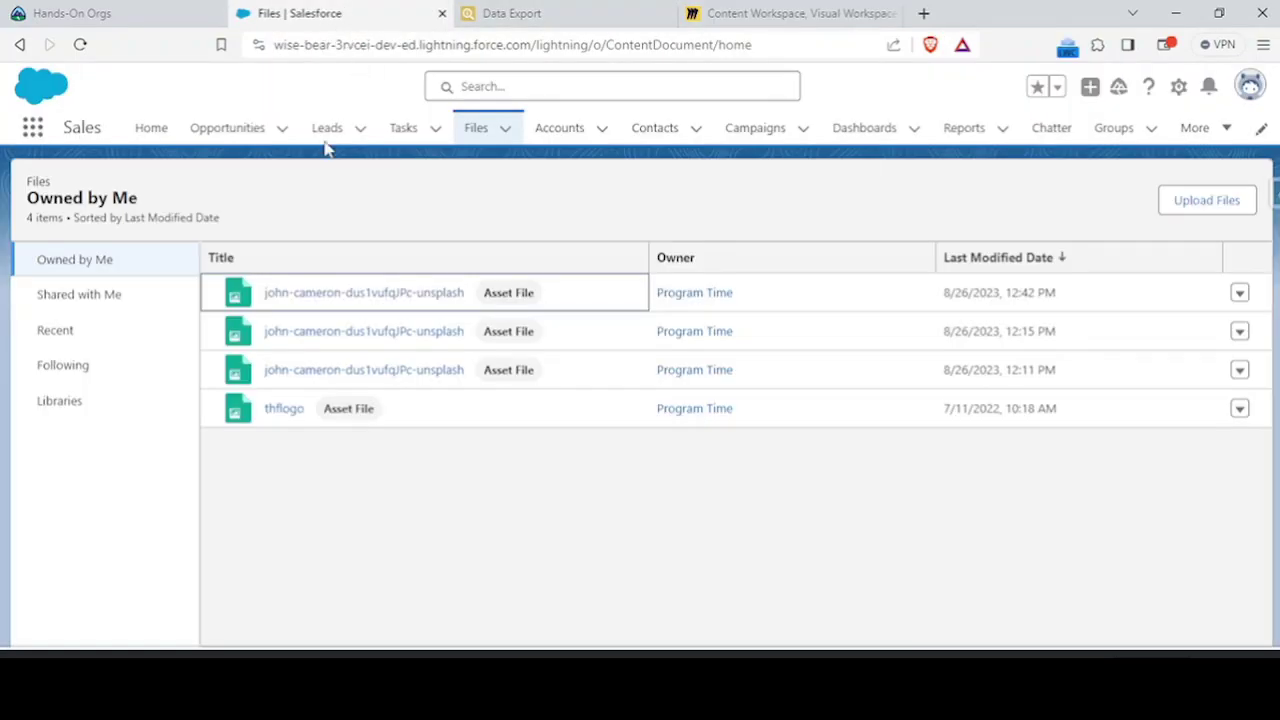
left_click(57, 410)
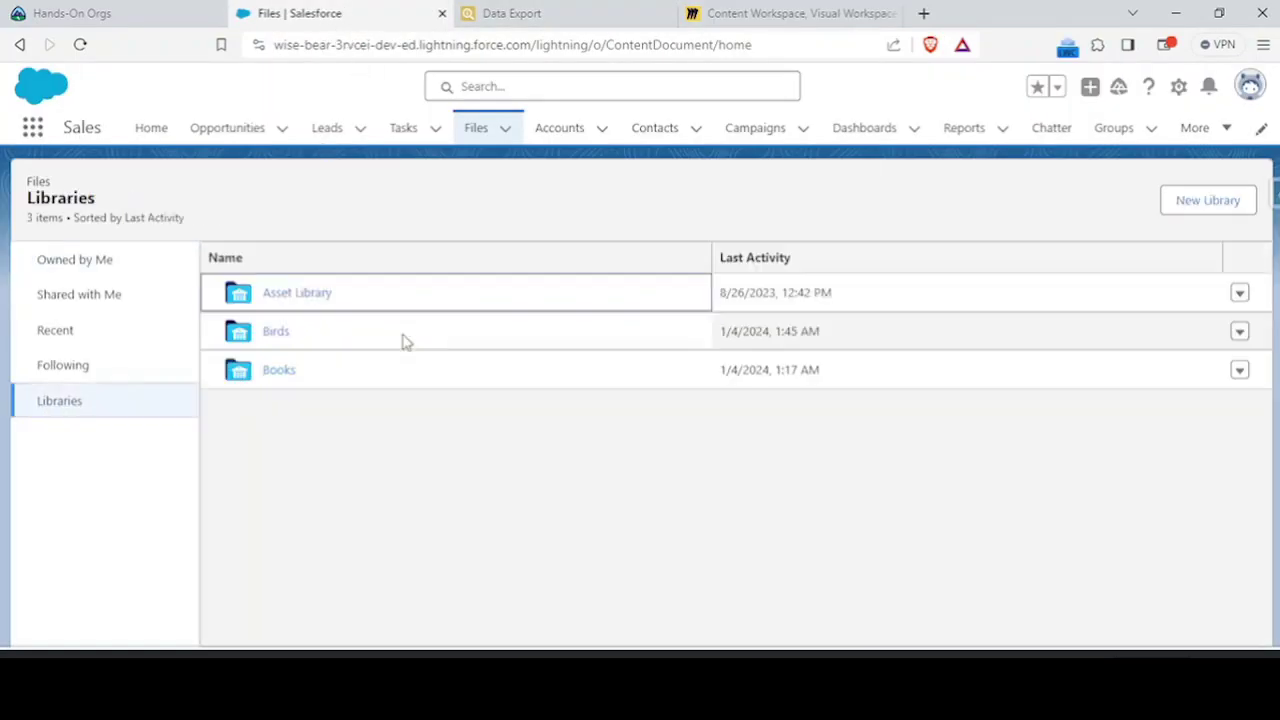
left_click(278, 333)
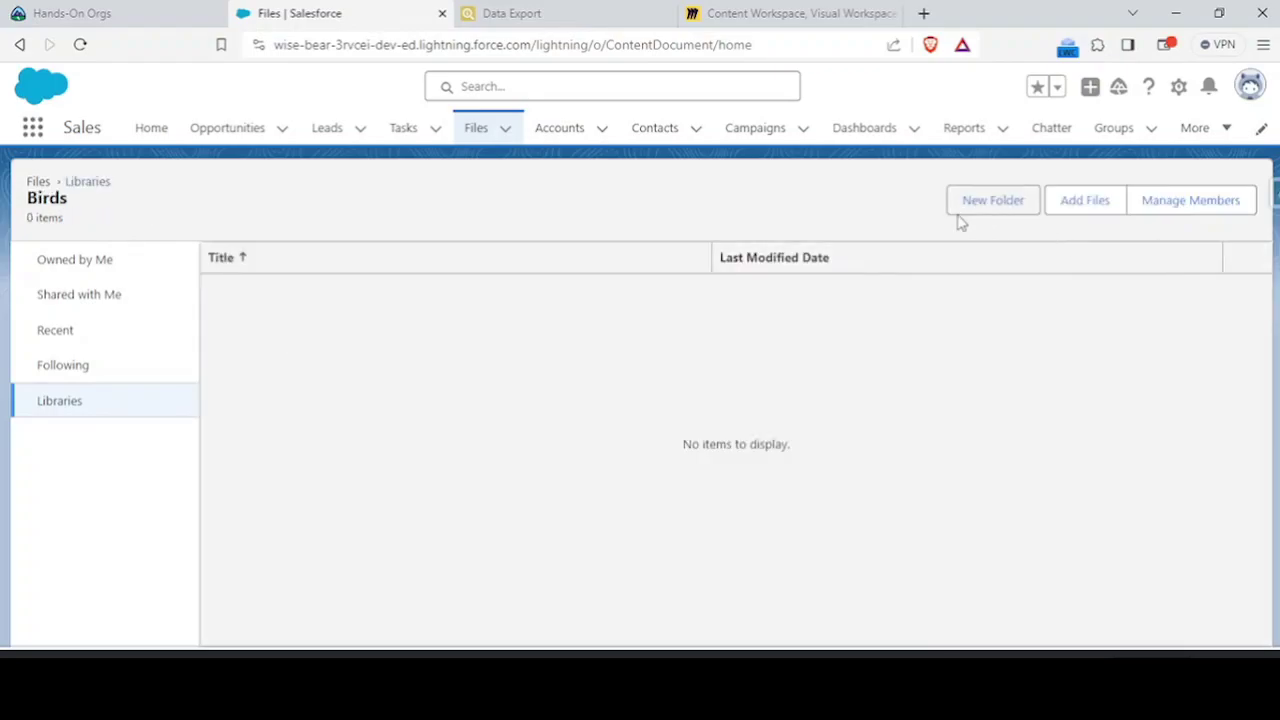
left_click(986, 208)
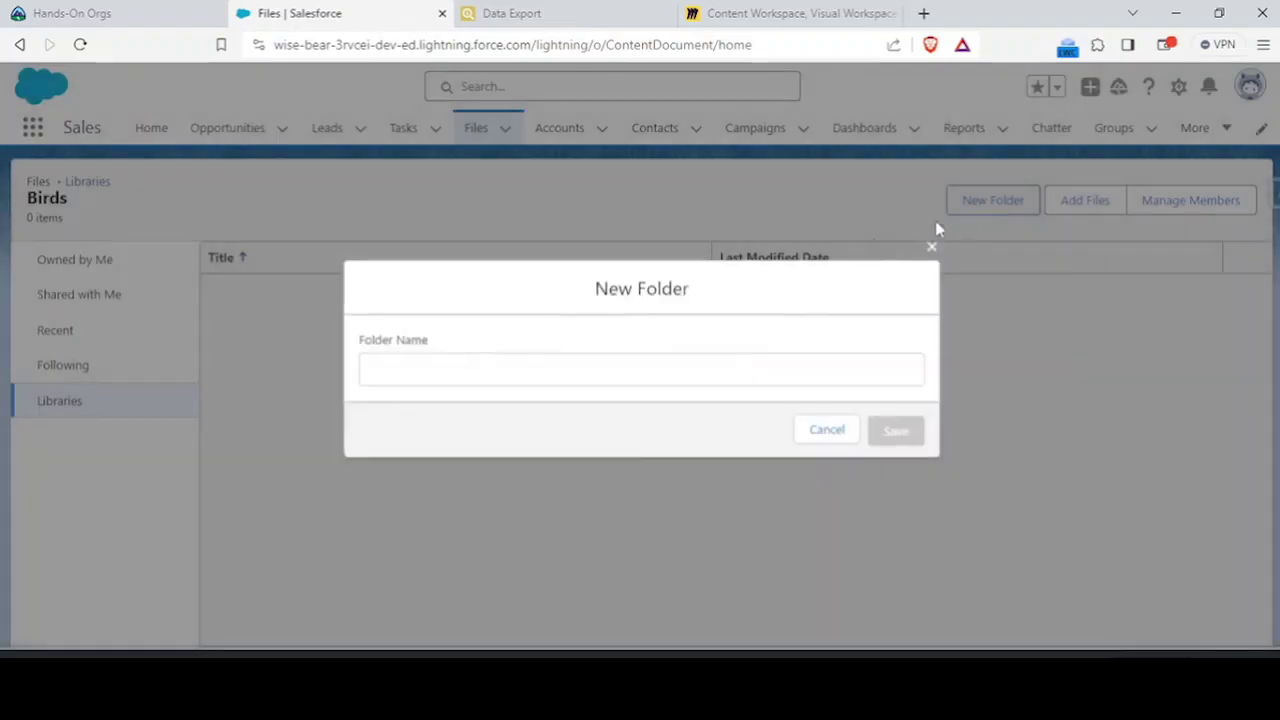
left_click(515, 364)
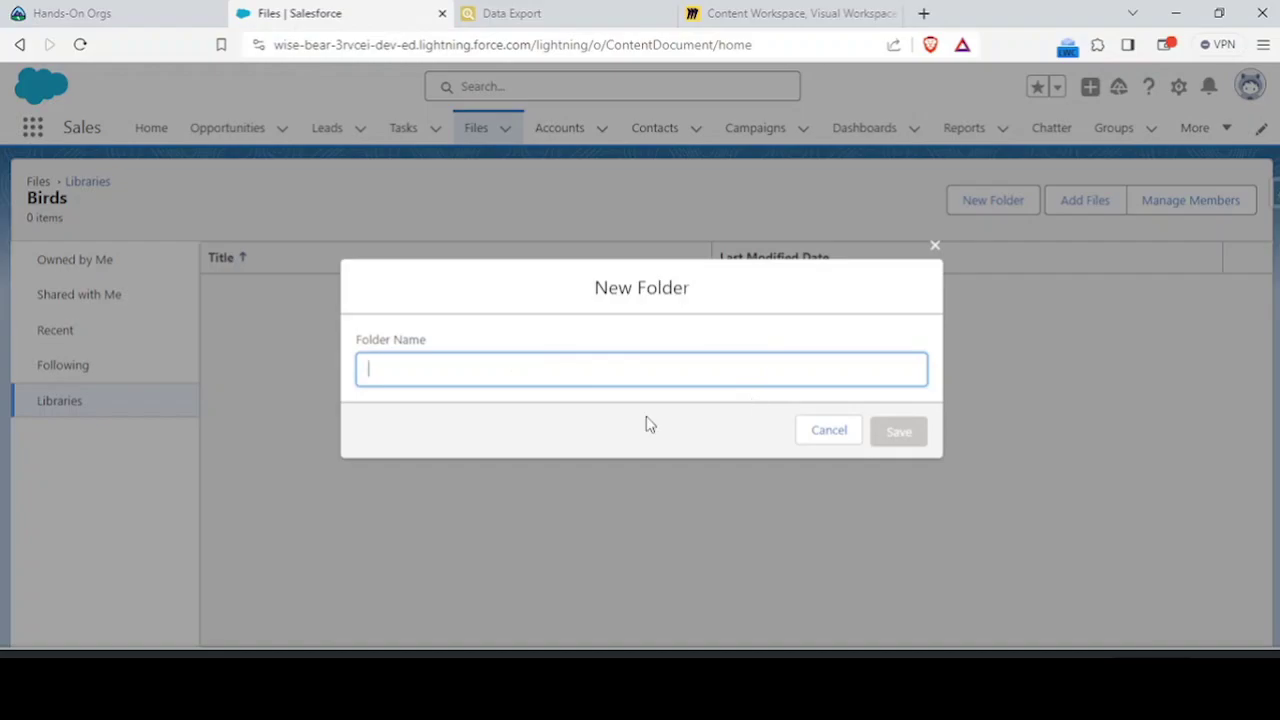
type("Birds Folder")
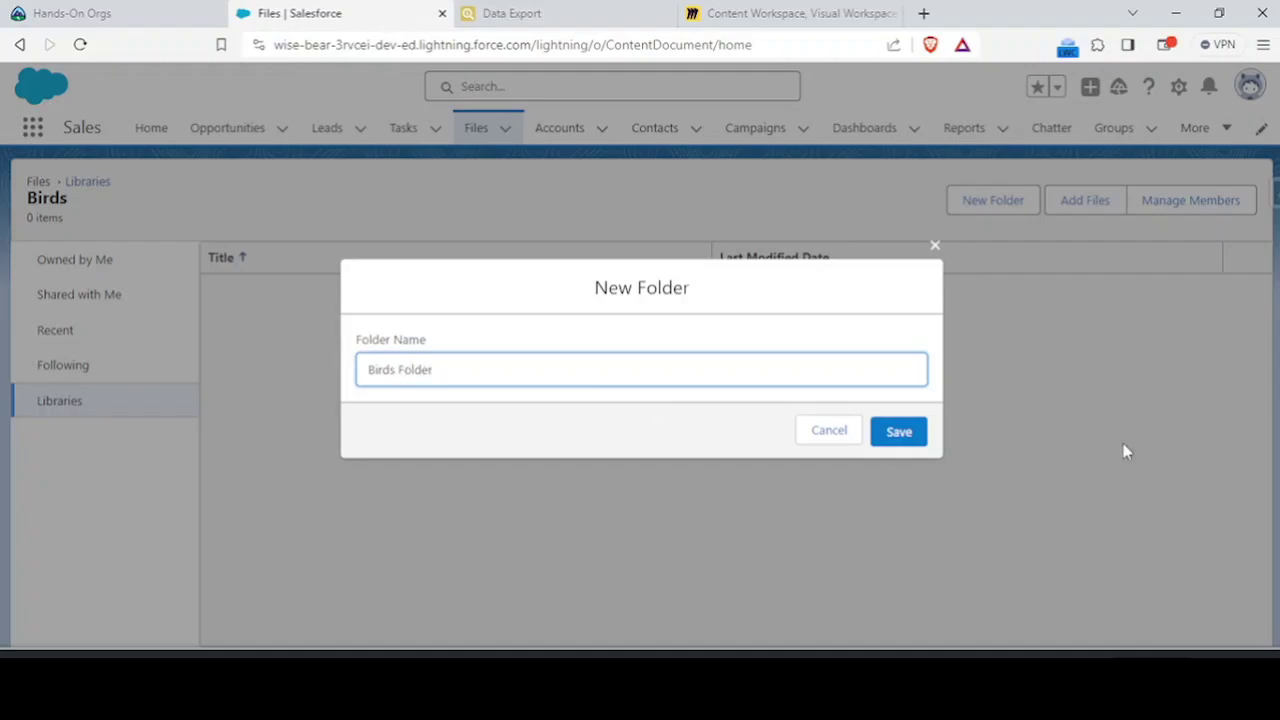
left_click(900, 434)
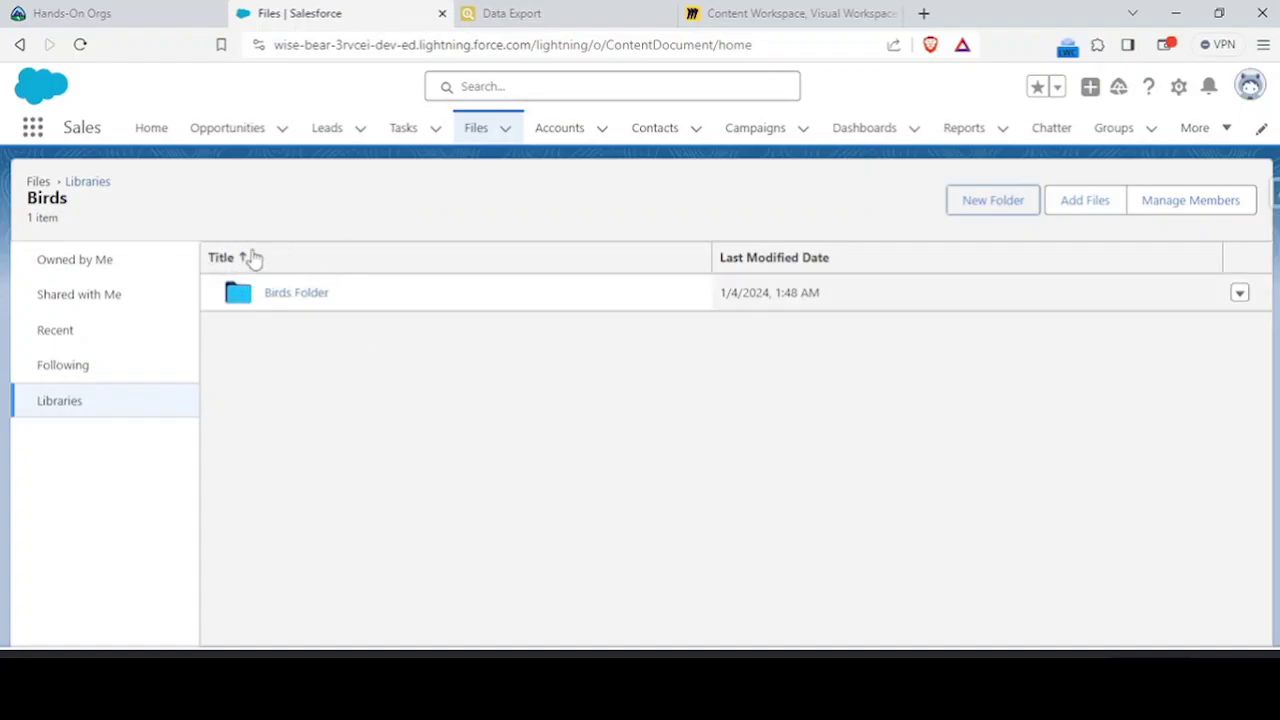
Step: Switch to Data Export, run "select id,name from ContentFolder", and examine the Birds Folder row
left_click(509, 12)
left_click(705, 172)
key("ctrl+a")
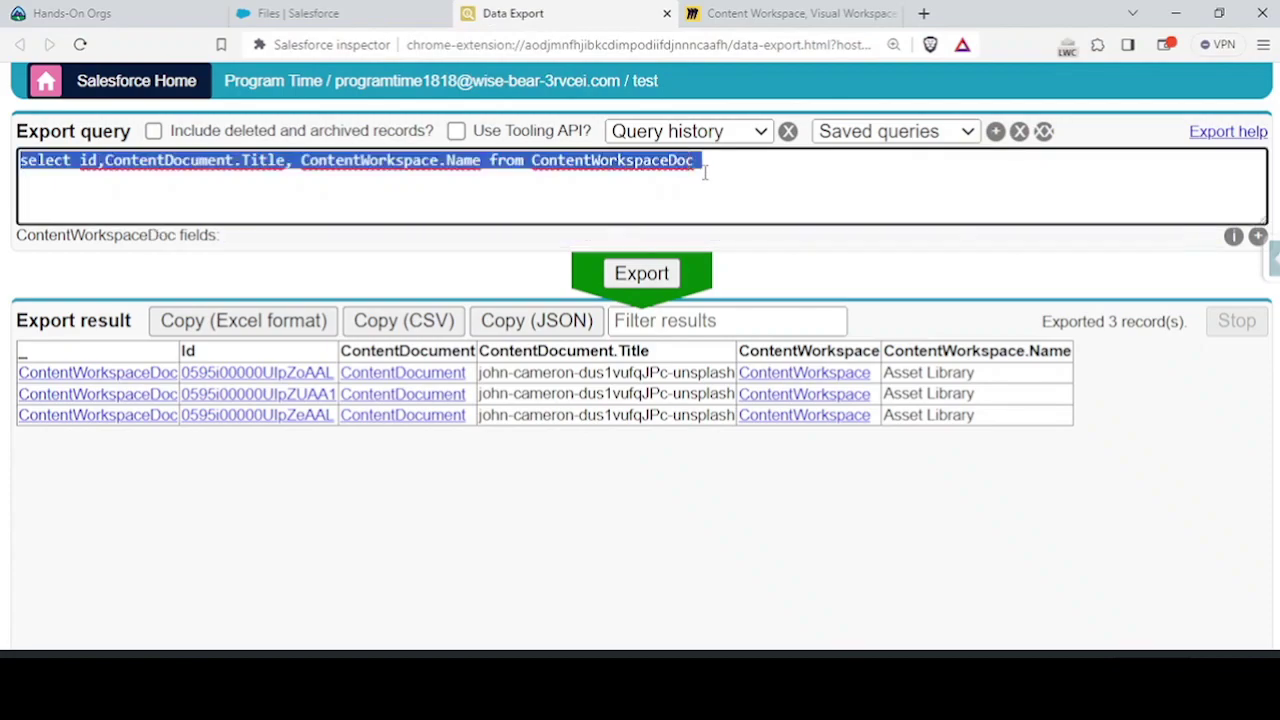
type("selec")
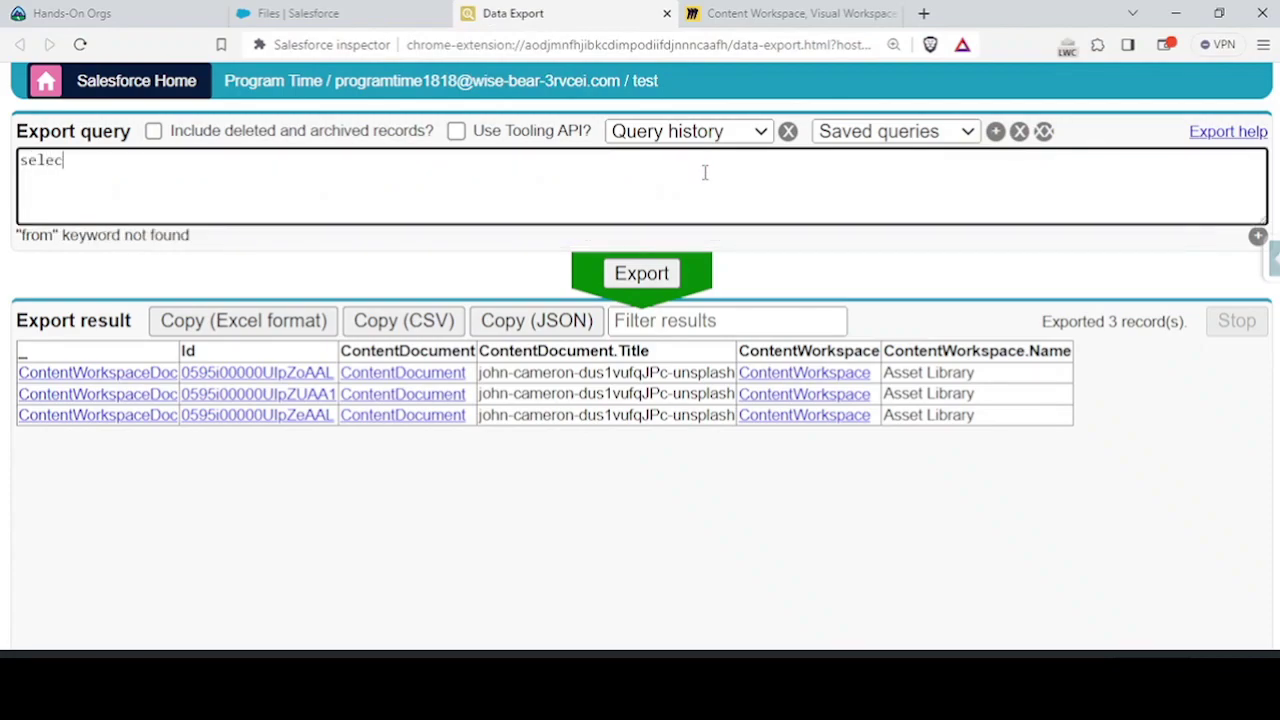
type("t id,name from contentf")
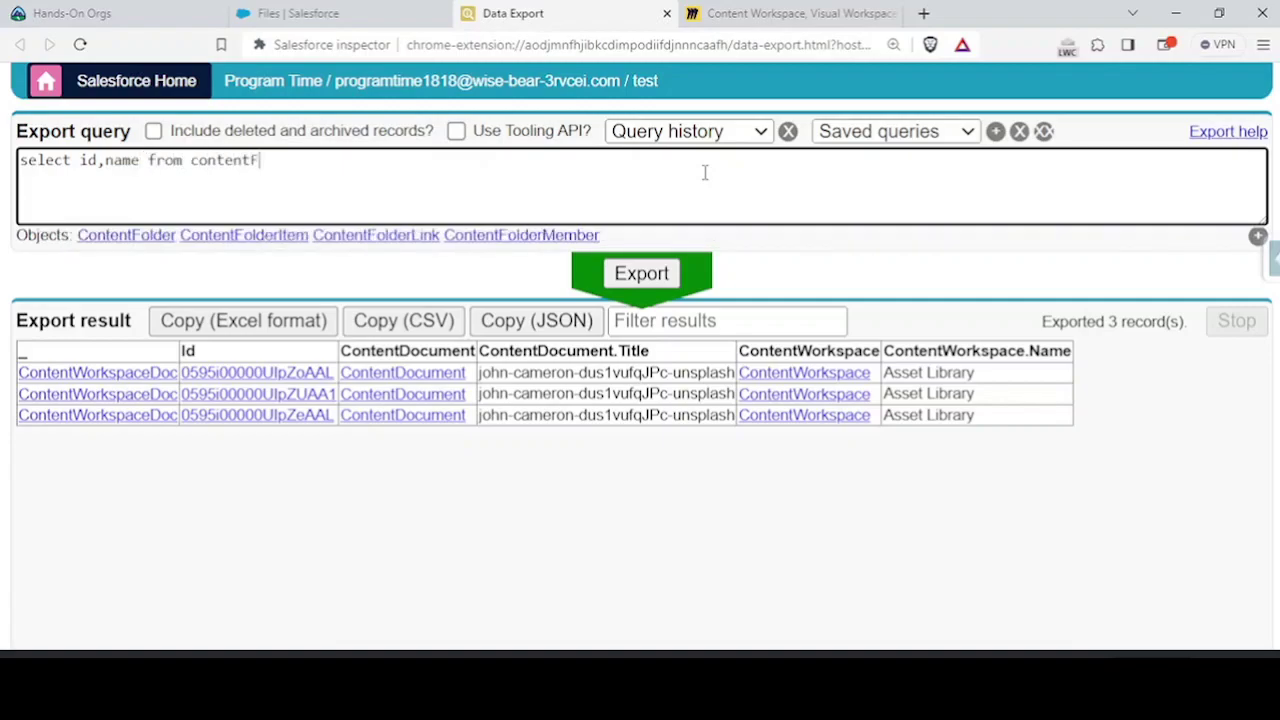
key("ctrl+space")
key("ctrl+Return")
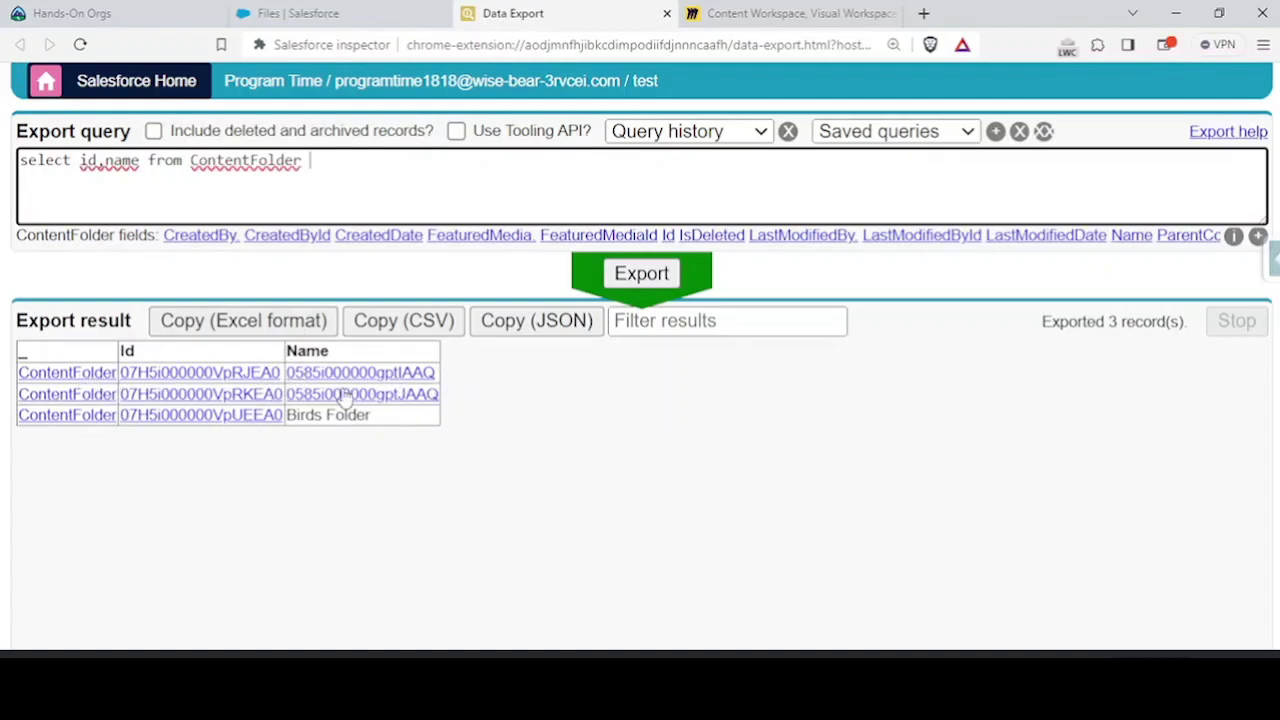
left_click_drag(288, 415, 366, 416)
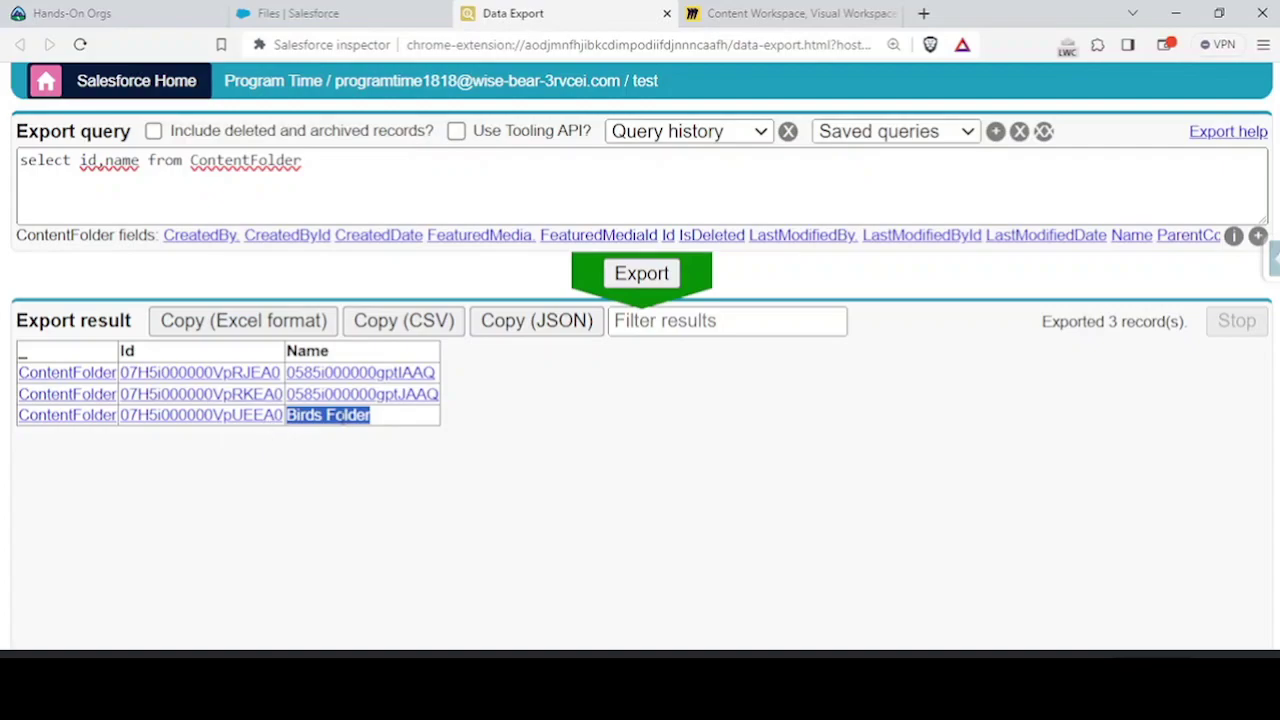
Step: Add the ParentContentFolder relationship as a third field after name in the ContentFolder query
left_click(141, 160)
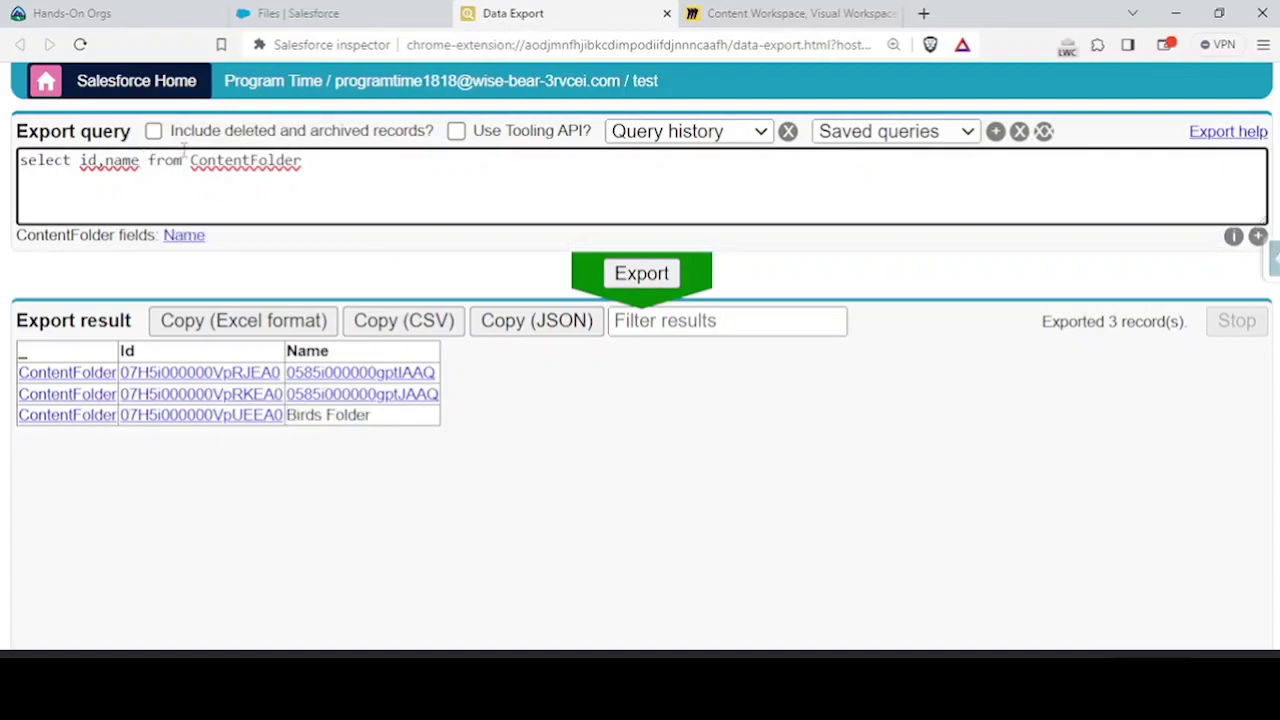
type(",cont")
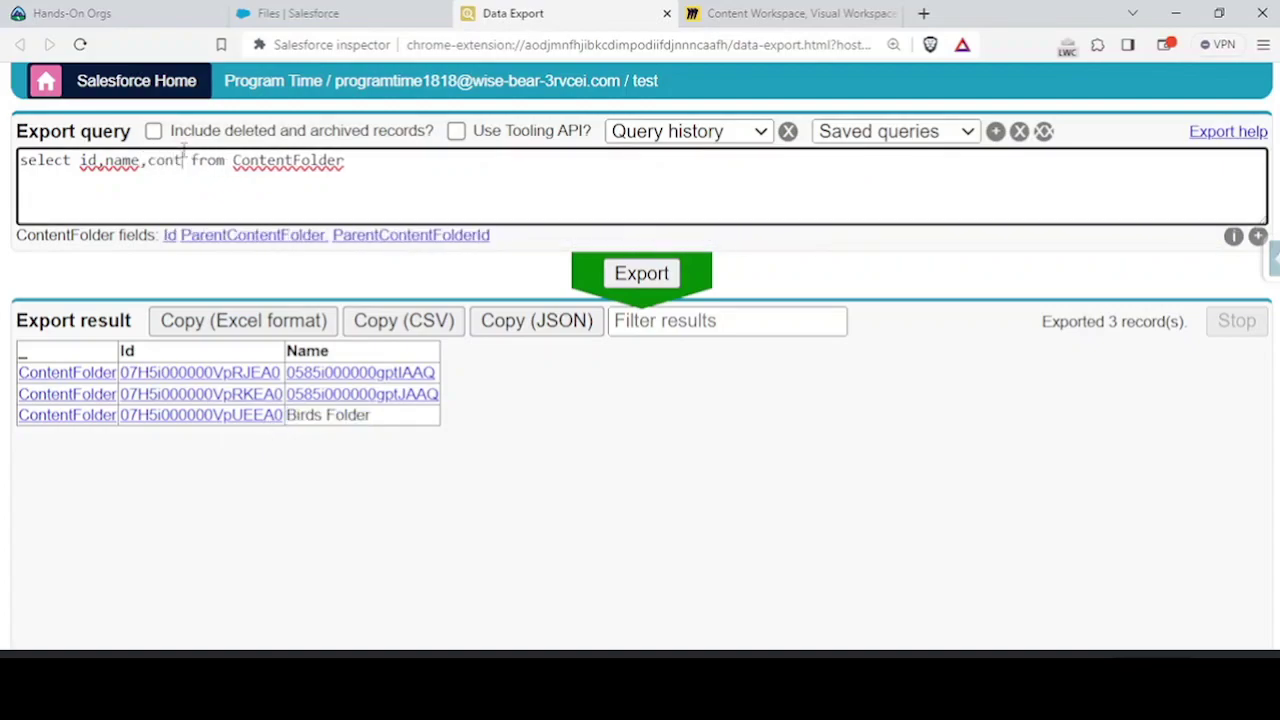
key("Tab")
key("Tab")
key("Tab")
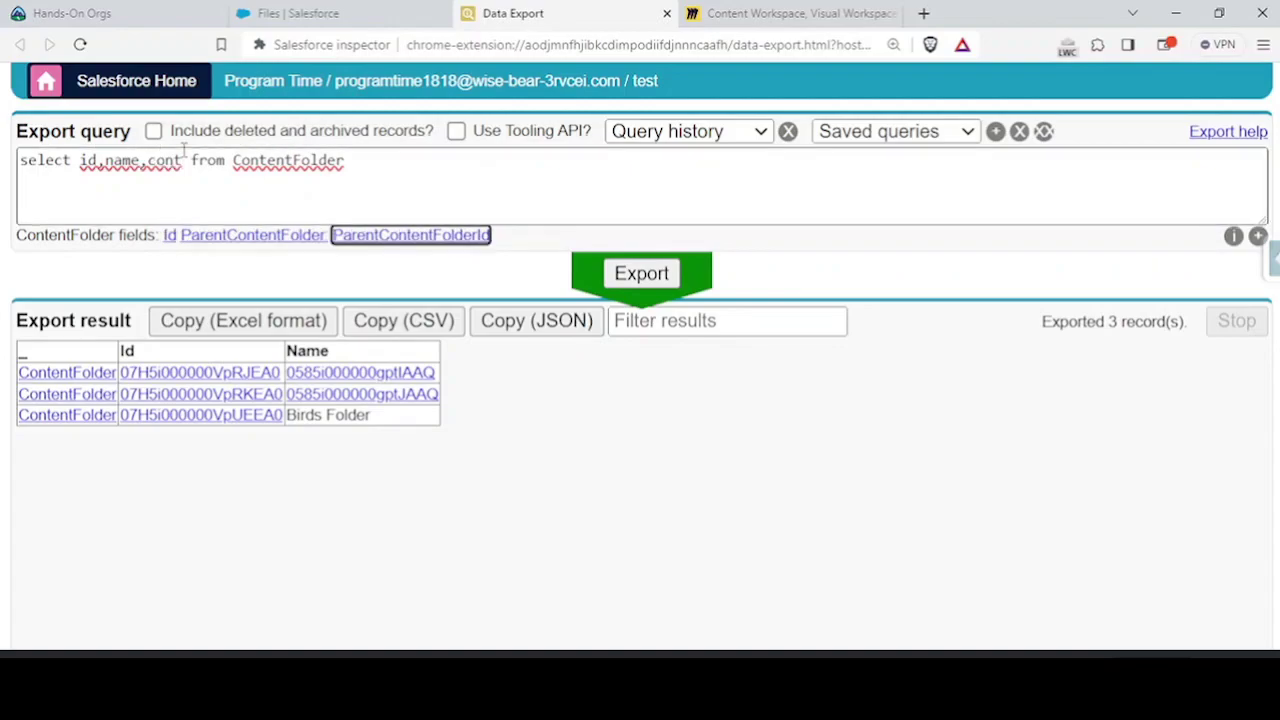
key("Return")
key("BackSpace")
key("BackSpace")
key("Tab")
key("Tab")
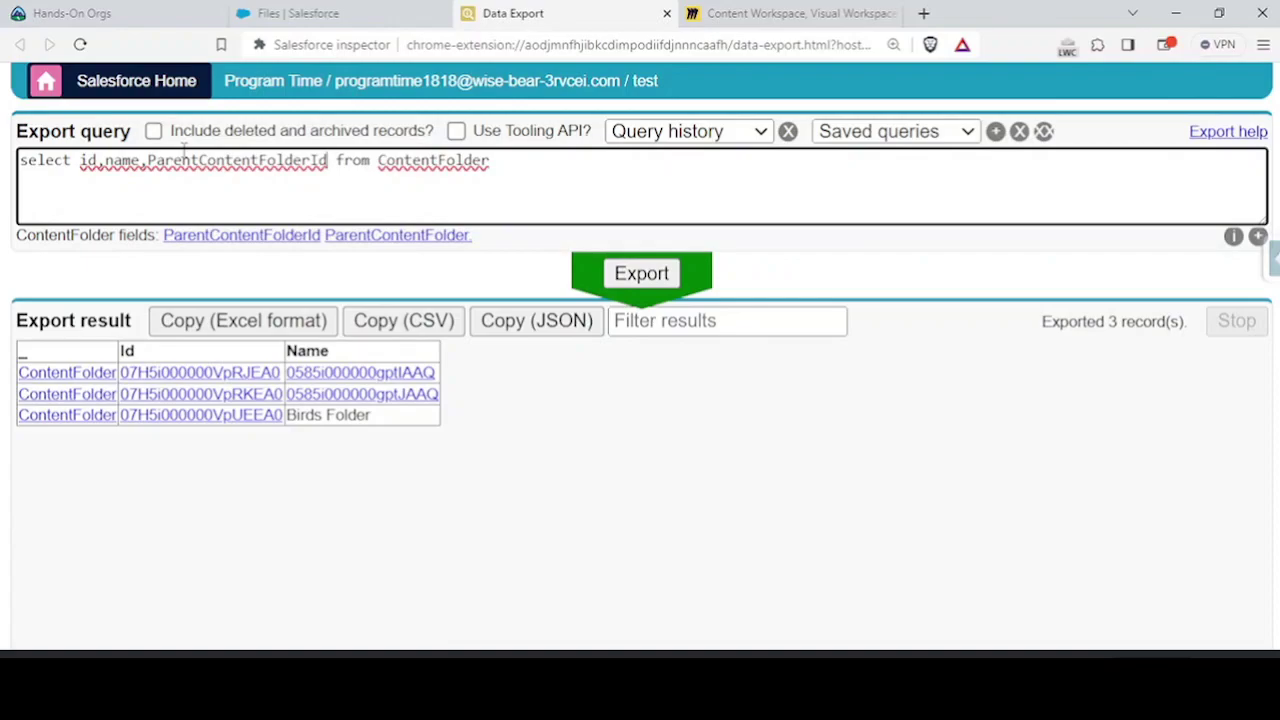
key("Return")
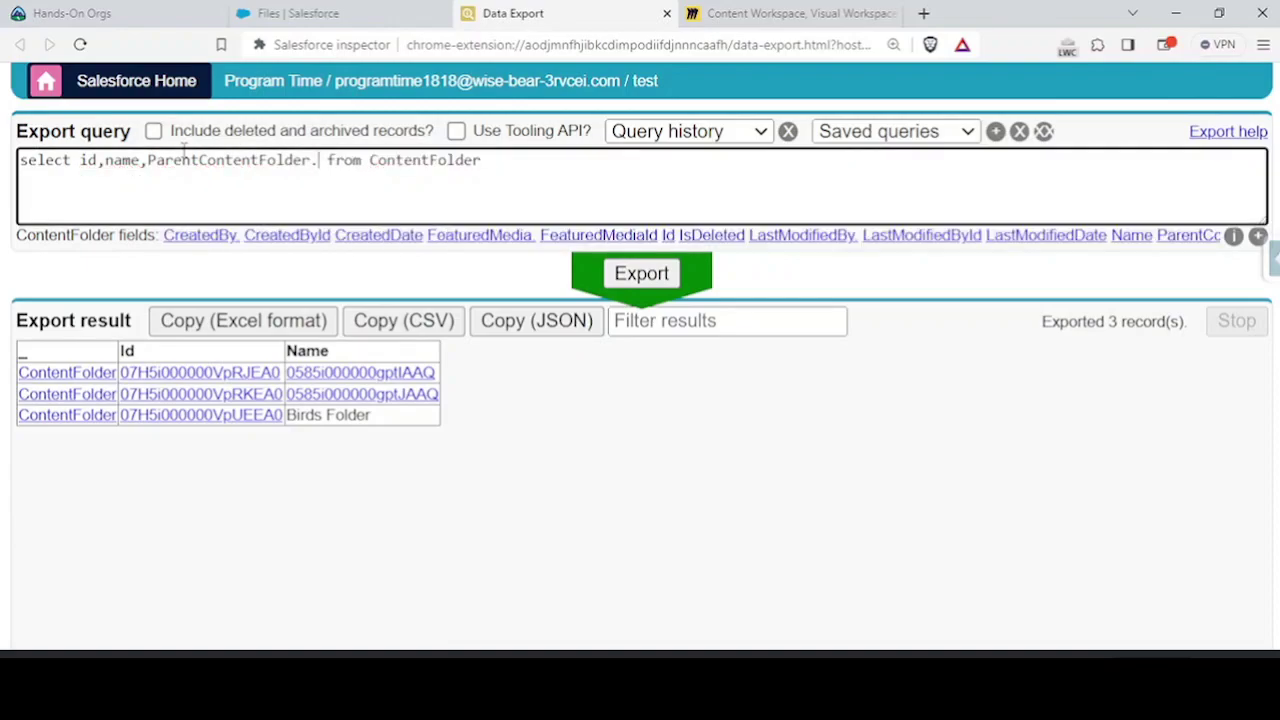
Step: Complete the parent field as ParentContentFolder.Name and run the ContentFolder query
type("na")
key("Tab")
key("Return")
key("BackSpace")
key("BackSpace")
key("ctrl+Return")
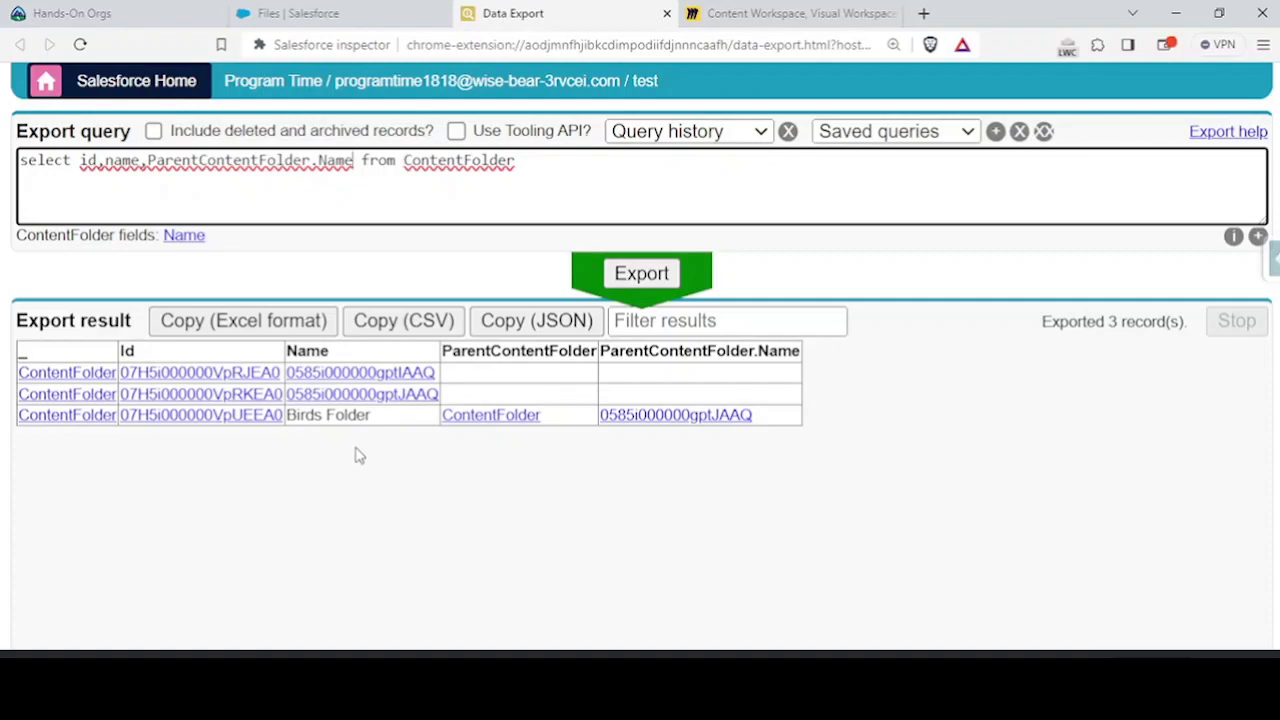
Step: Open Birds Folder in the Salesforce Birds library to examine its contents, and return to the Libraries list
left_click(343, 12)
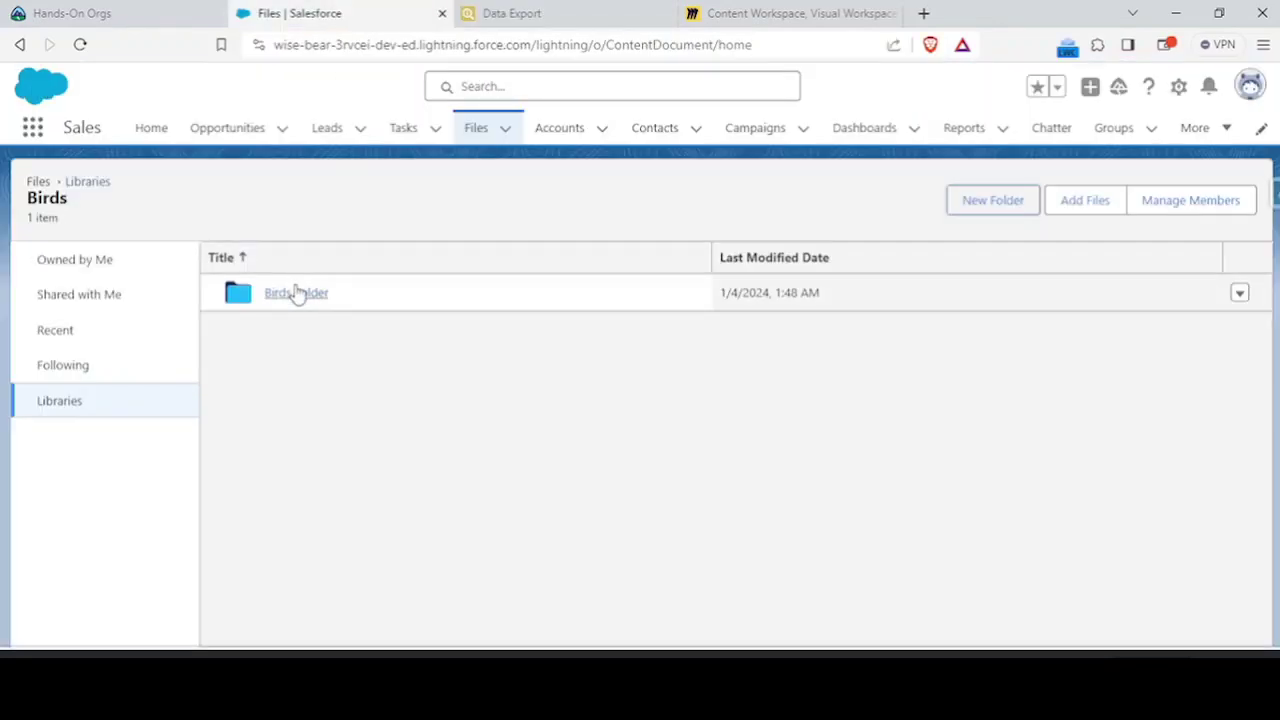
left_click(294, 292)
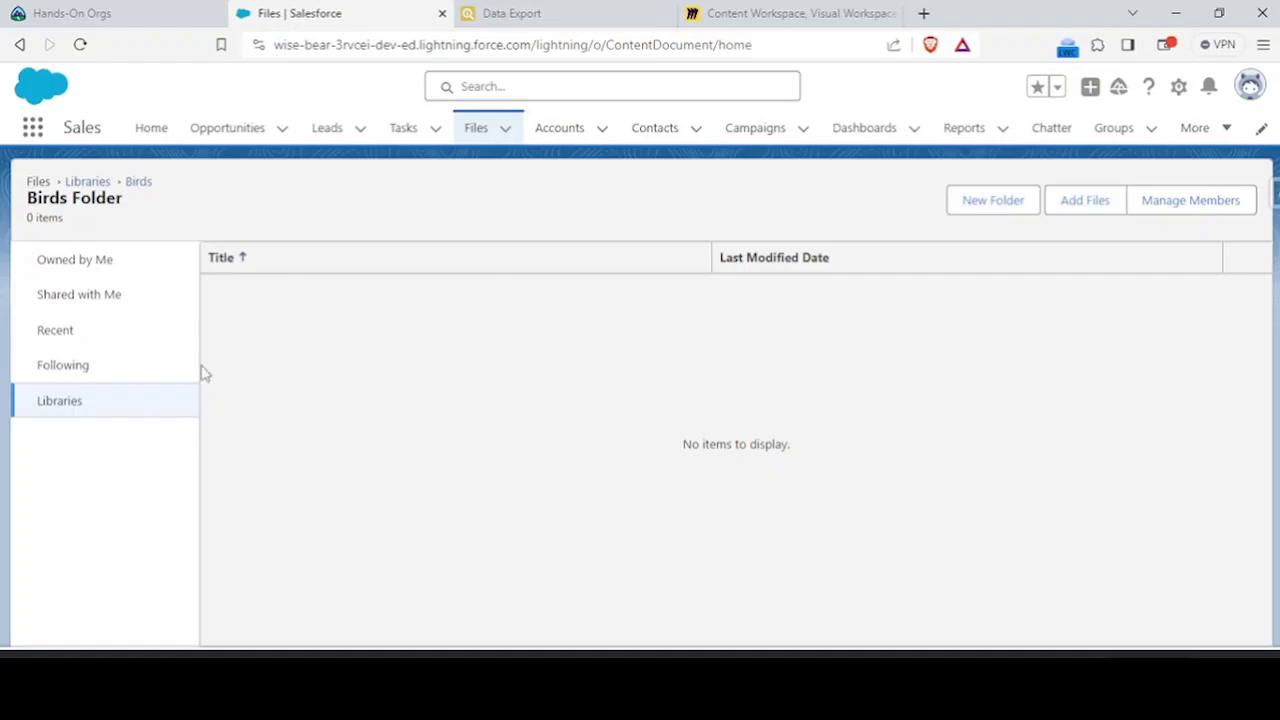
left_click(70, 405)
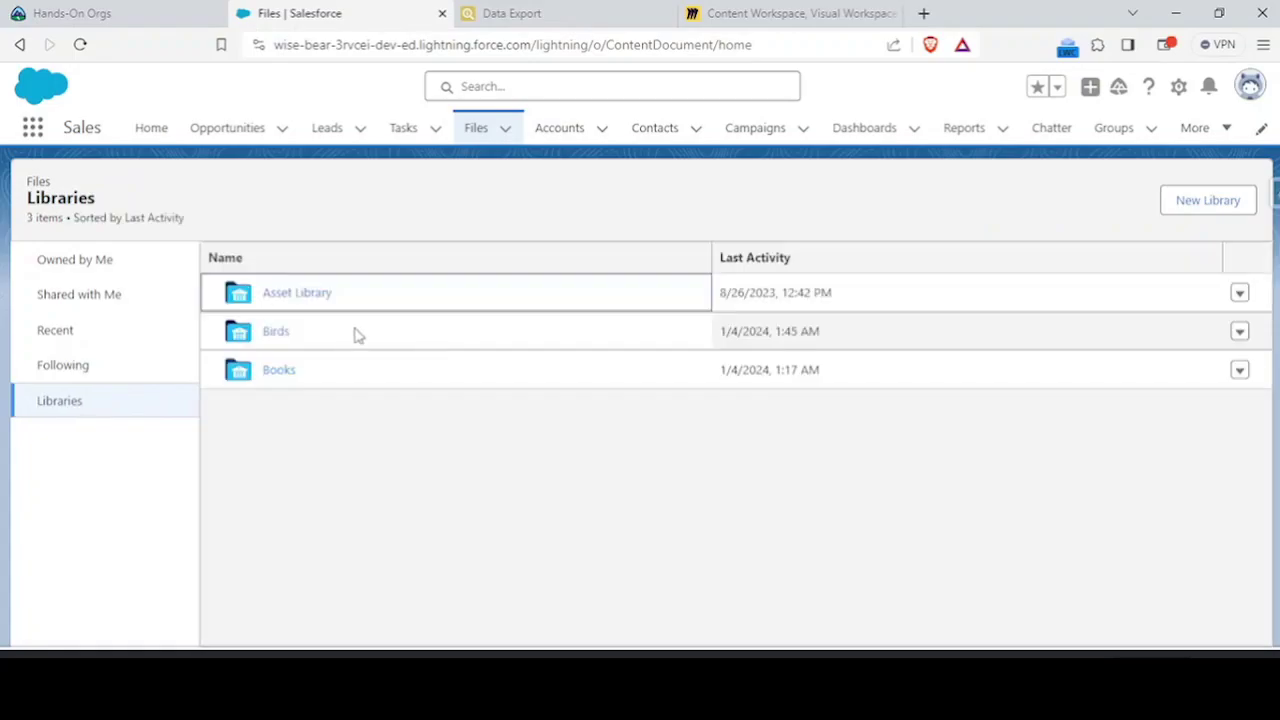
Step: Switch to the Miro board and examine the ContentWorkspace Member diagram below the Content Workspace Doc one
left_click(800, 12)
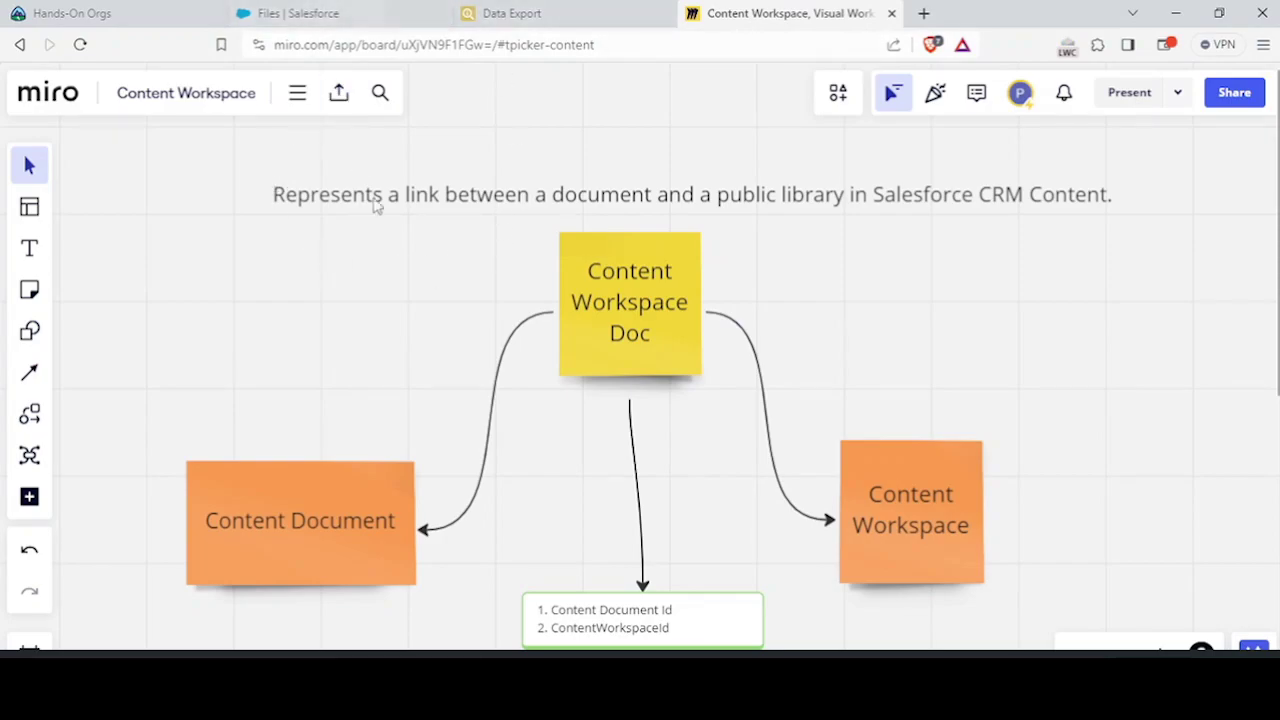
left_click_drag(706, 463, 684, 124)
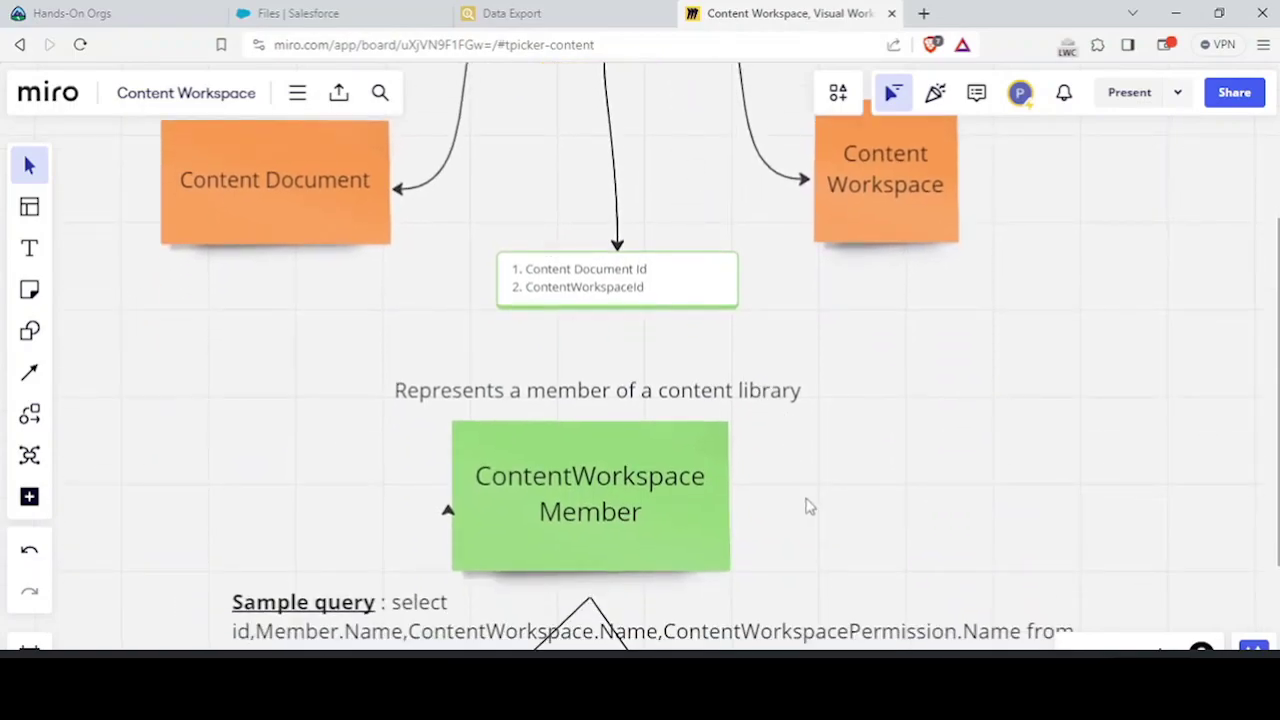